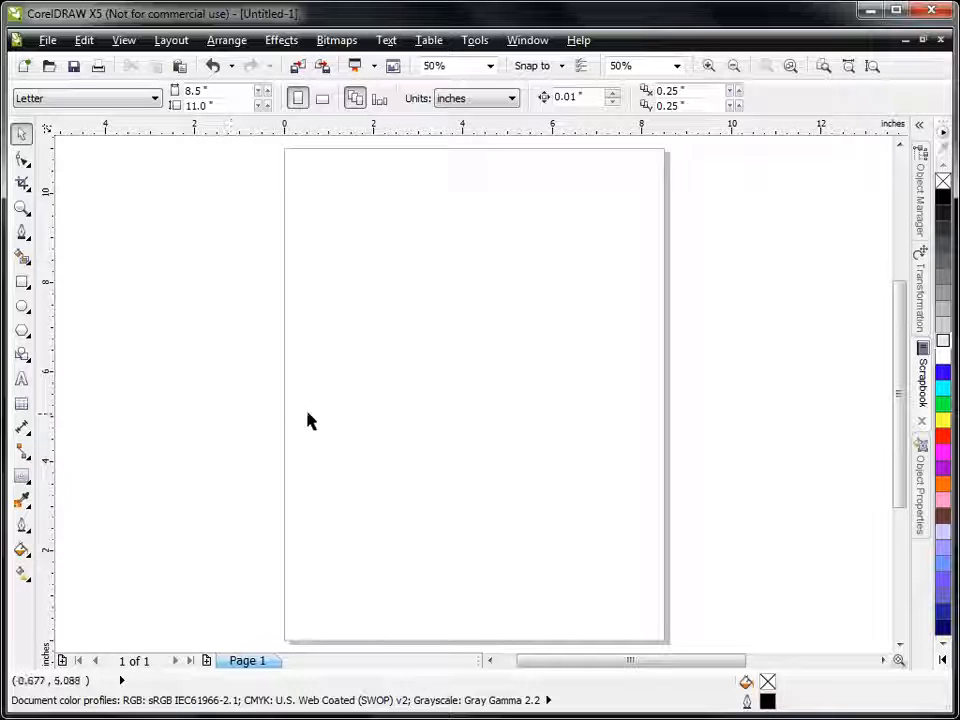
# Step: Draw an ellipse on the page and set both its width and height to 7 inches
pyautogui.click(22, 307)
pyautogui.moveTo(347, 264); pyautogui.dragTo(584, 468)
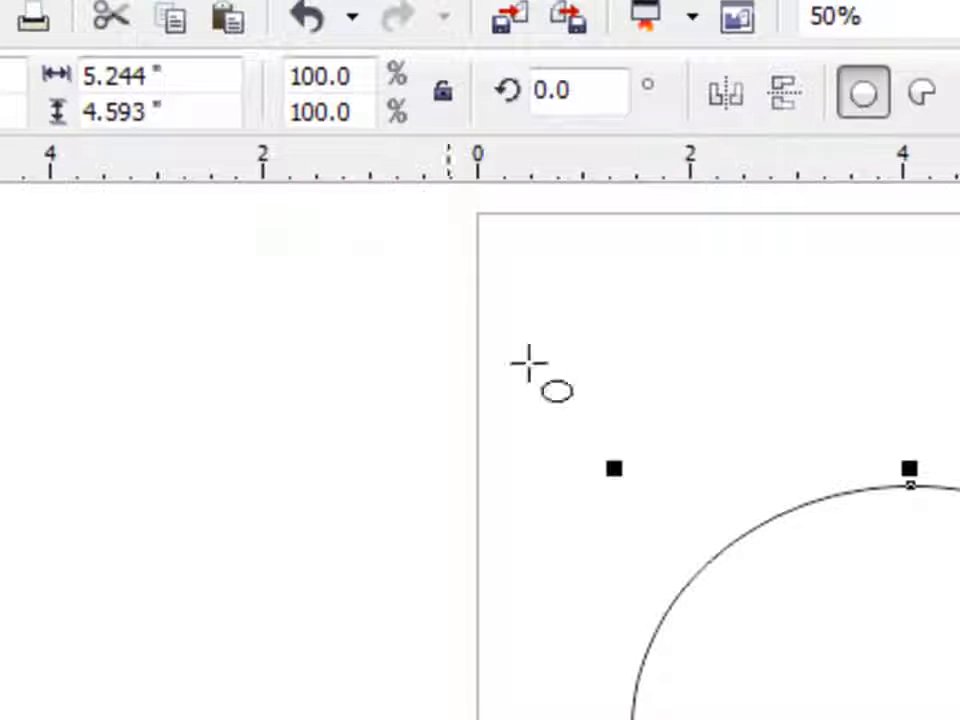
pyautogui.click(172, 78)
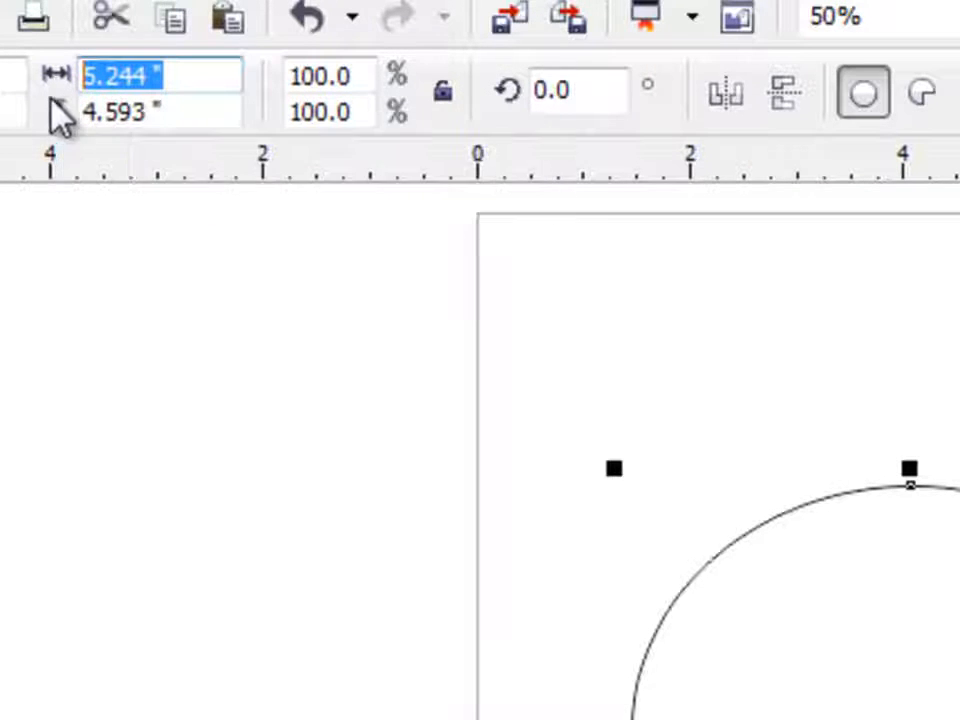
pyautogui.write('7')
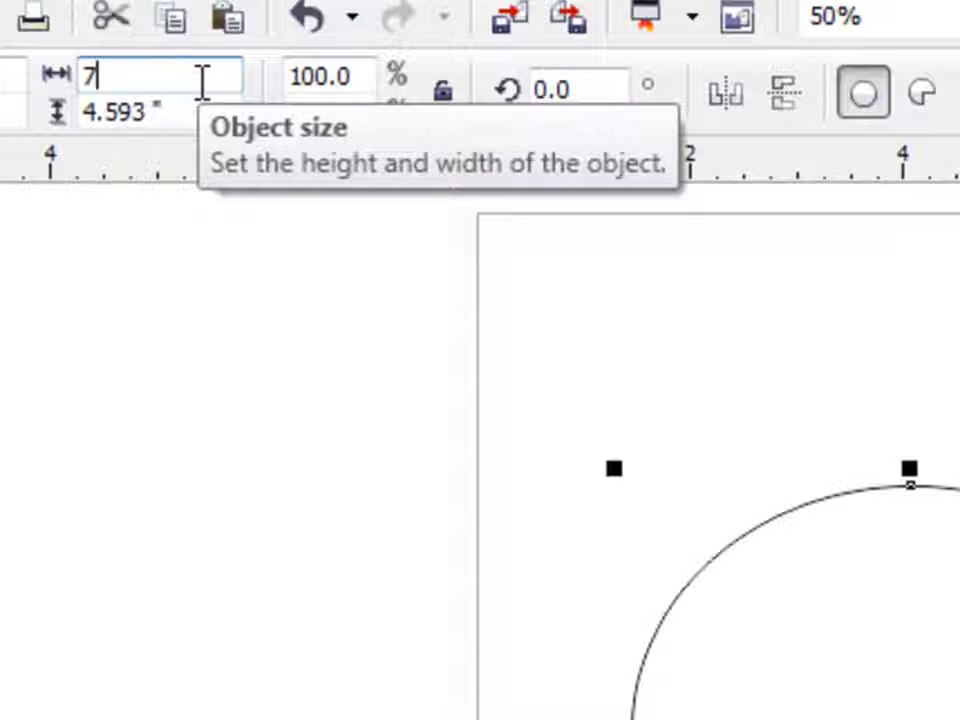
pyautogui.press('Tab')
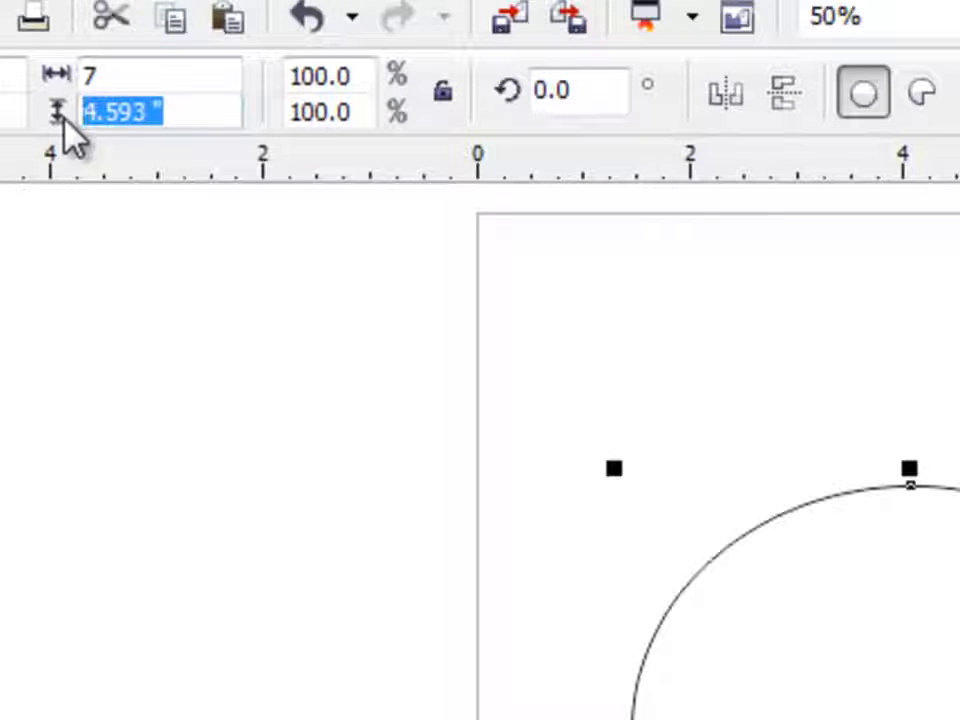
pyautogui.write('7')
pyautogui.press('Return')
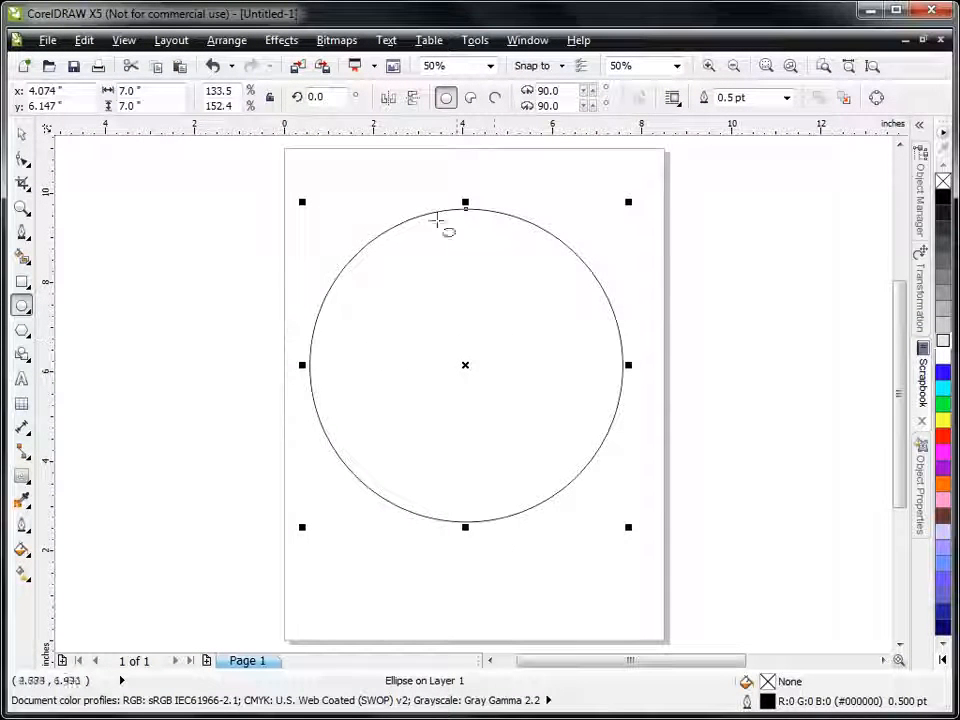
# Step: Center the 7-inch circle on the page and deselect it
pyautogui.click(23, 136)
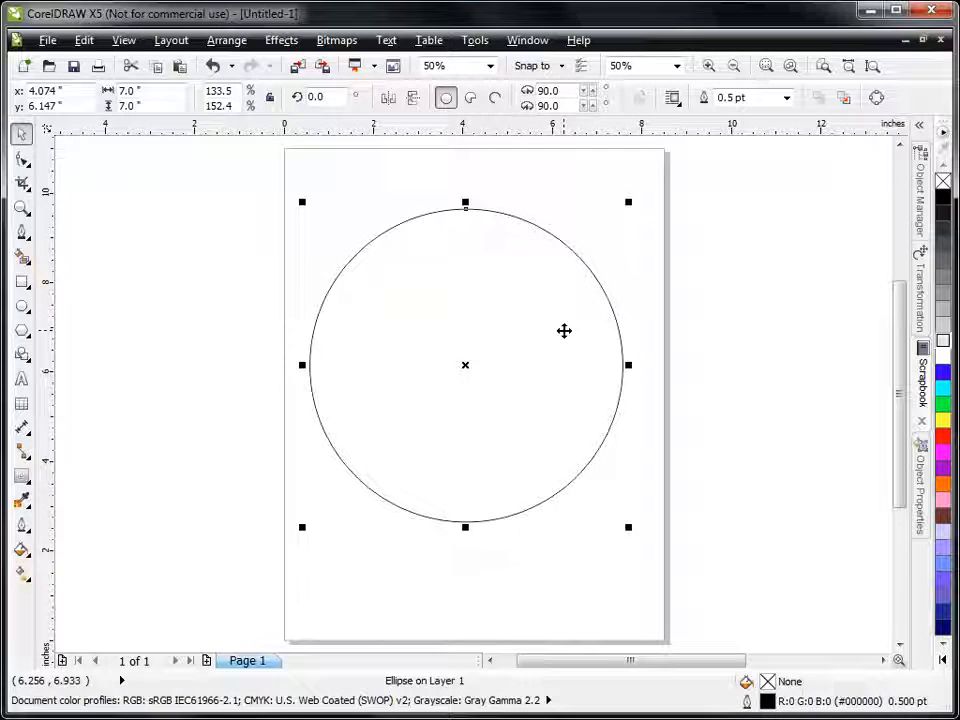
pyautogui.press('p')
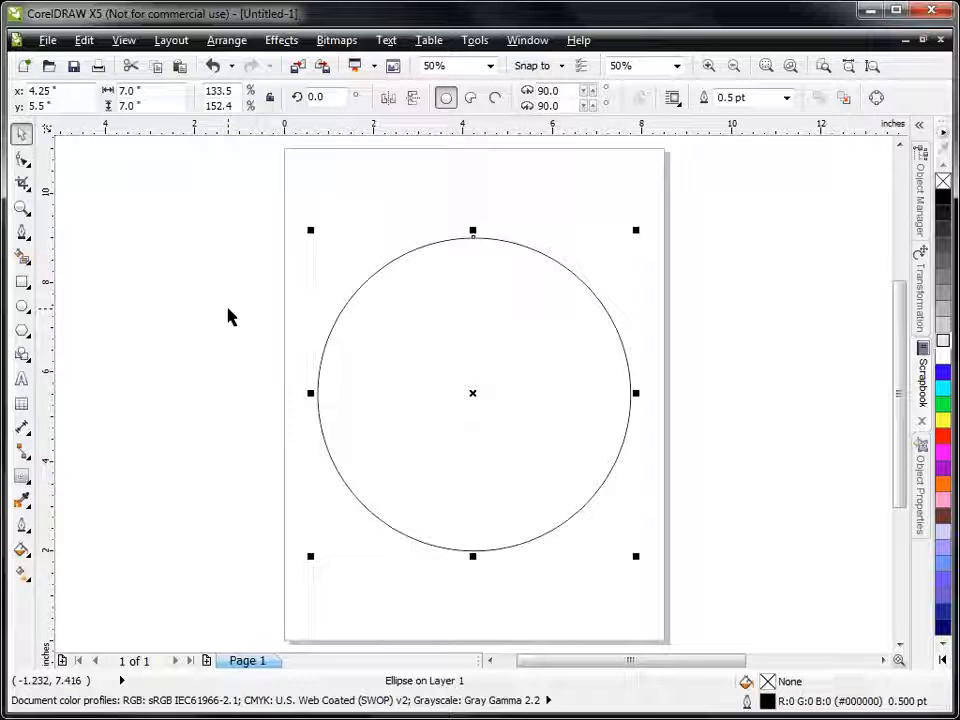
pyautogui.press('Escape')
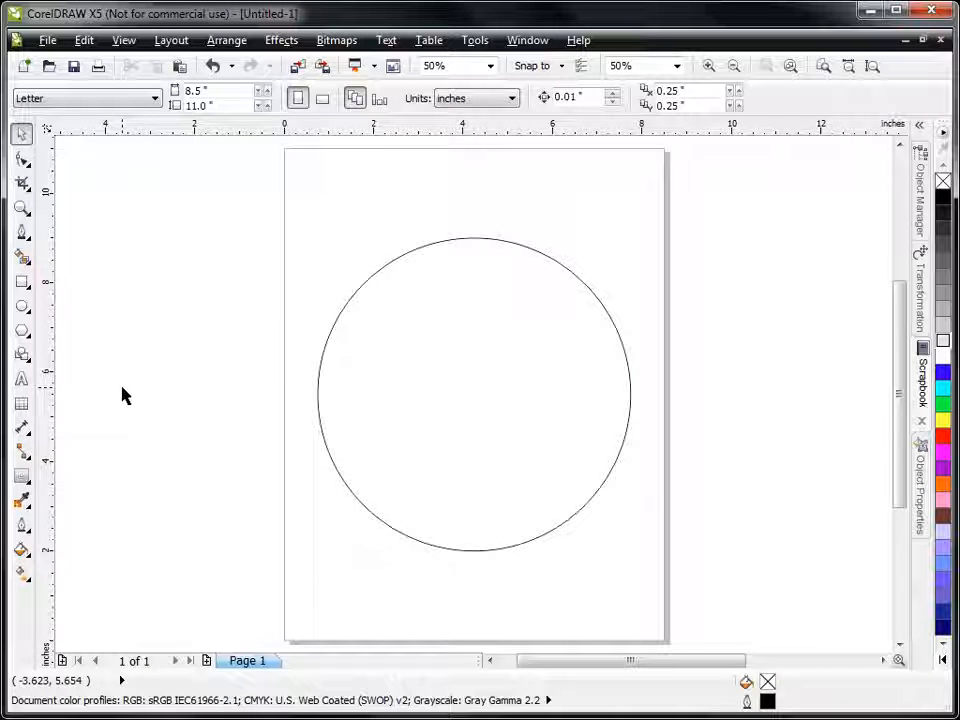
# Step: Add the artistic text "TO FISH OR NOT TO FISH" above the circle in 60 pt Cartoonist
pyautogui.click(22, 381)
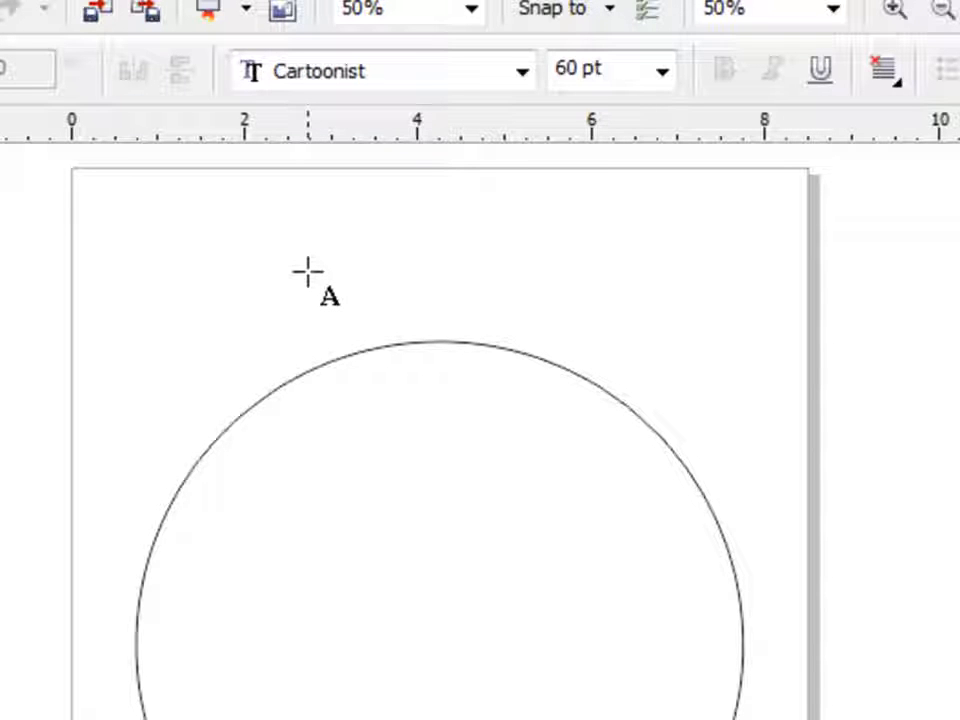
pyautogui.click(181, 210)
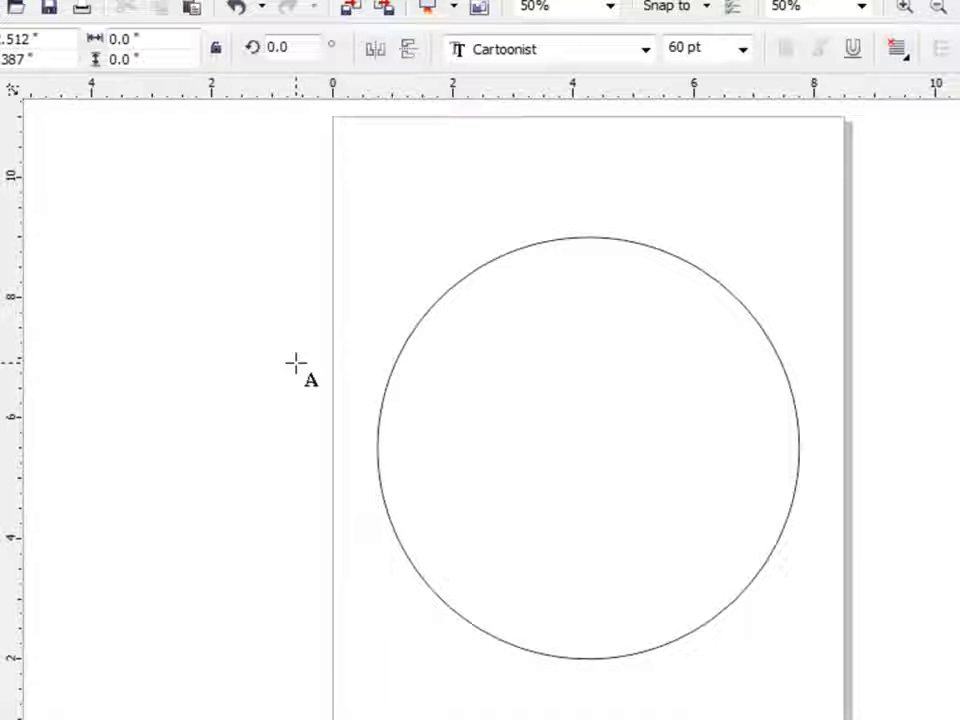
pyautogui.write('TO FISH O')
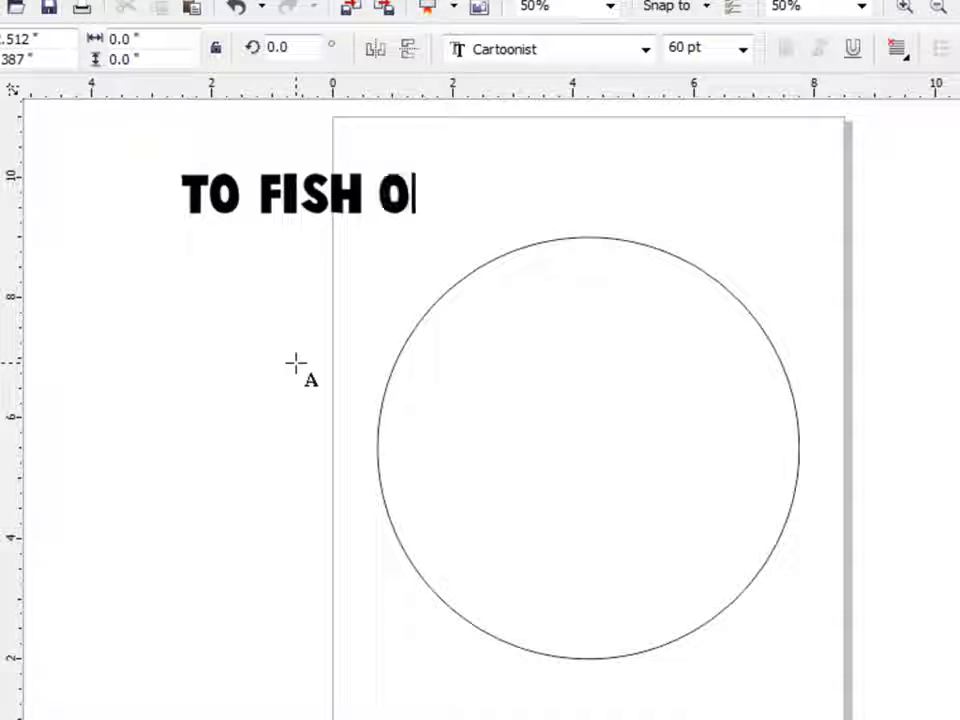
pyautogui.write('R NOT TO ')
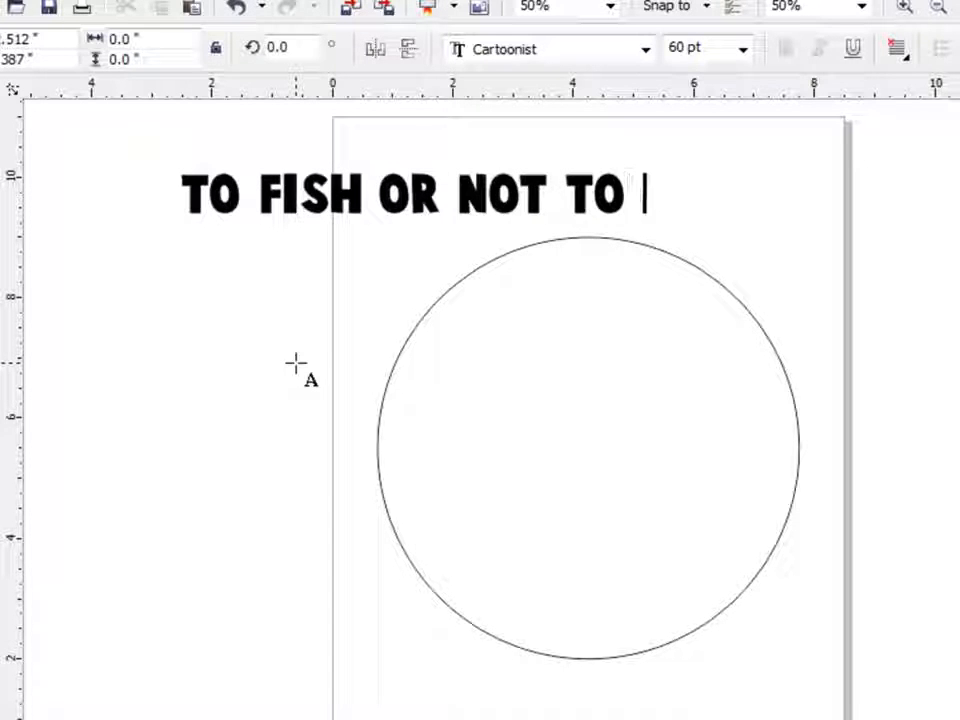
pyautogui.write('FISH')
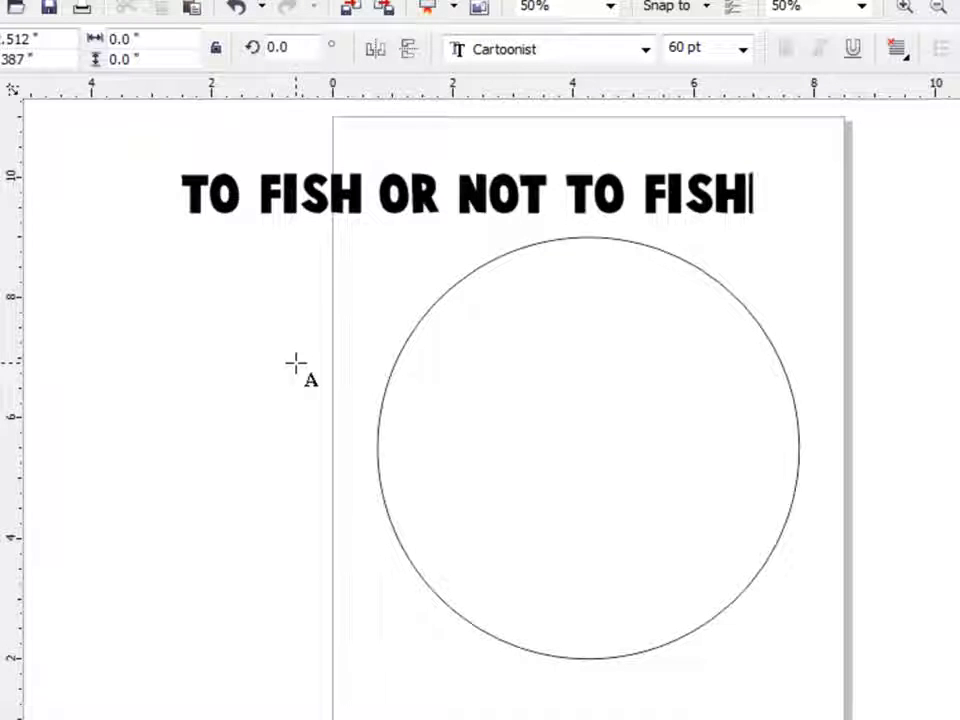
pyautogui.press('Escape')
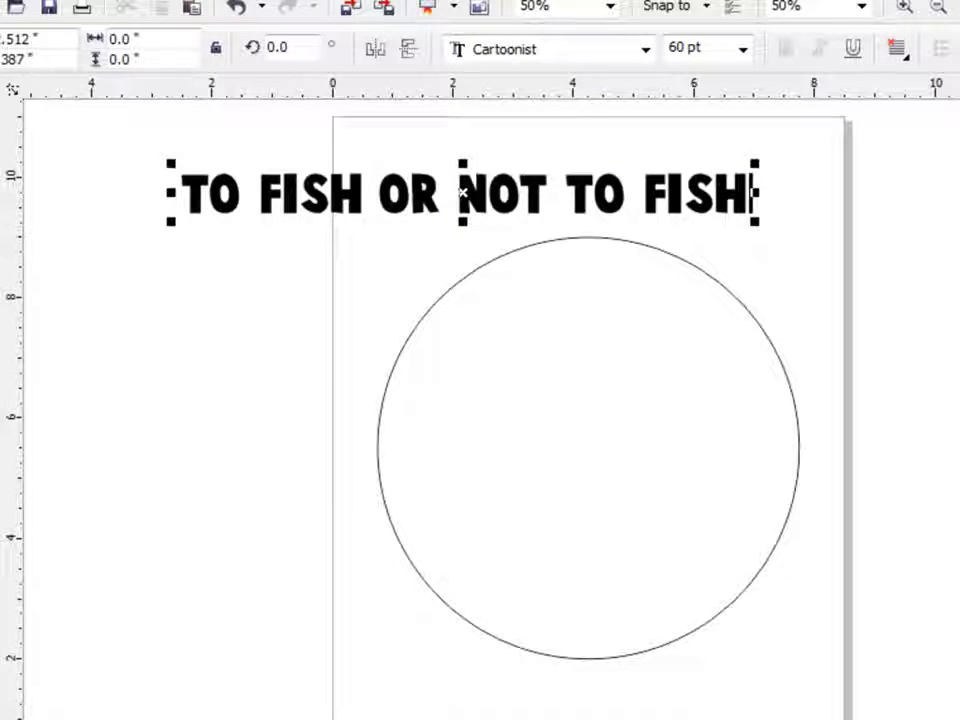
pyautogui.click(2, 104)
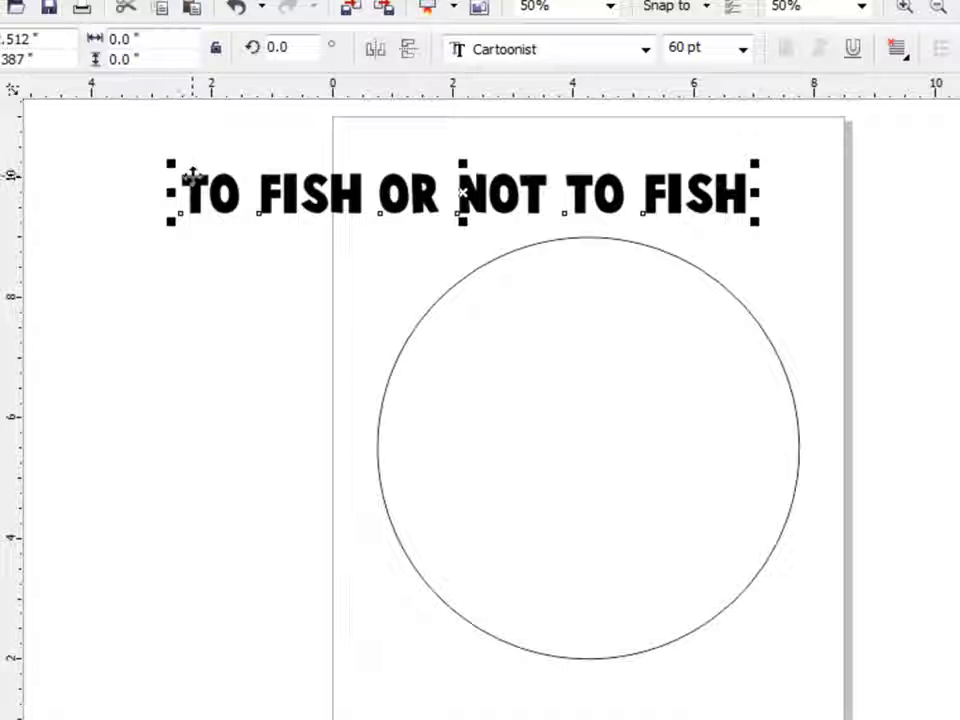
# Step: Fit the text "TO FISH OR NOT TO FISH" to the circle's path, centered over its upper arc
pyautogui.moveTo(191, 178); pyautogui.dragTo(304, 135)
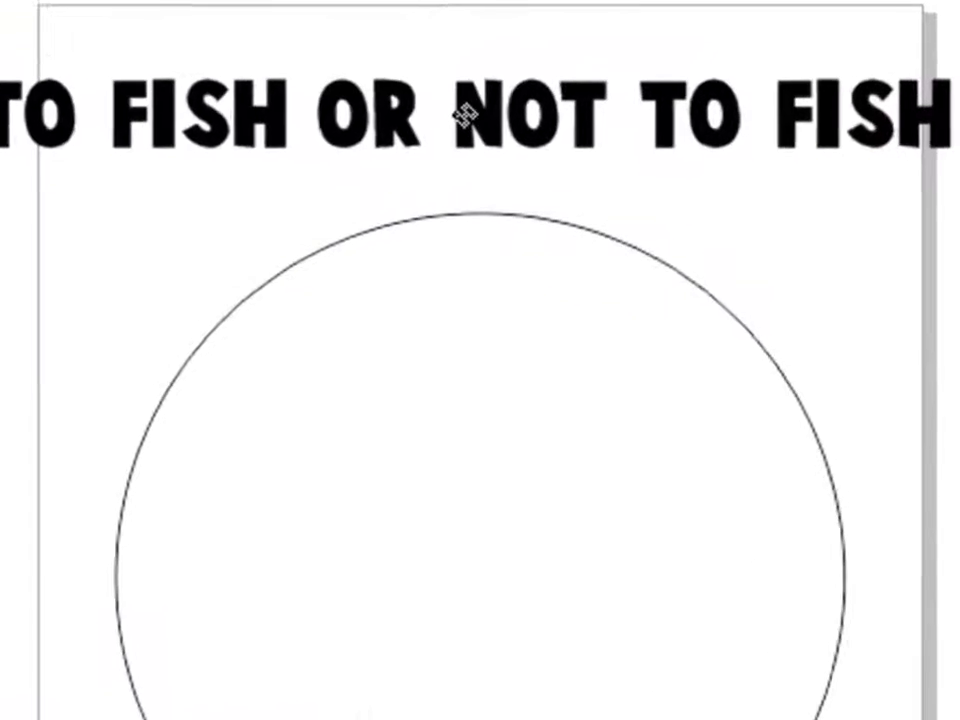
pyautogui.moveTo(474, 172); pyautogui.dragTo(476, 212)
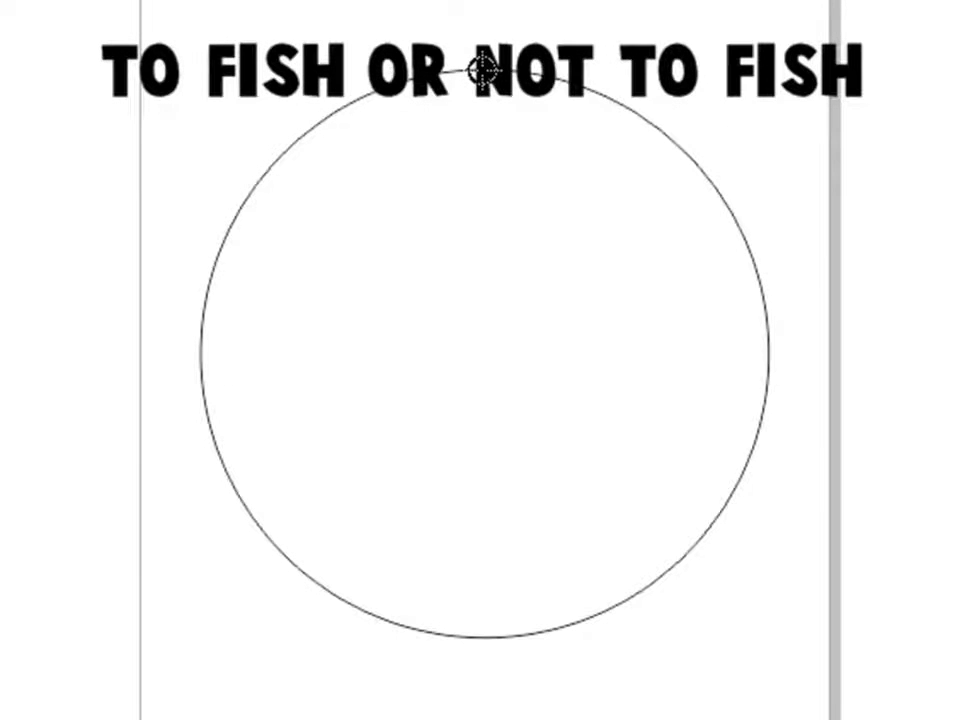
pyautogui.rightClick(484, 70)
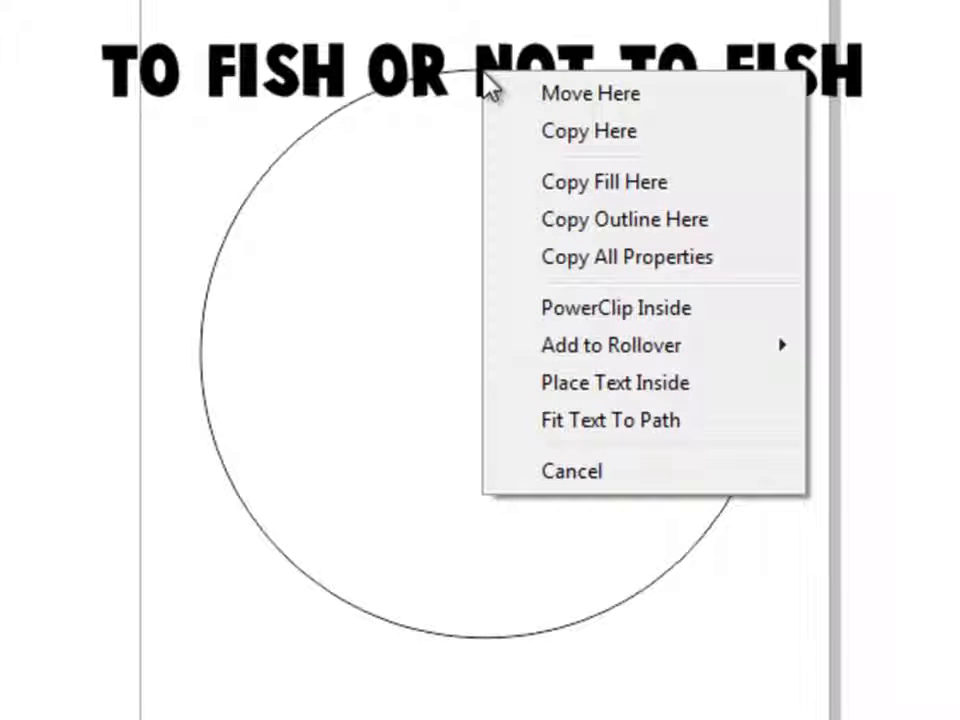
pyautogui.click(597, 430)
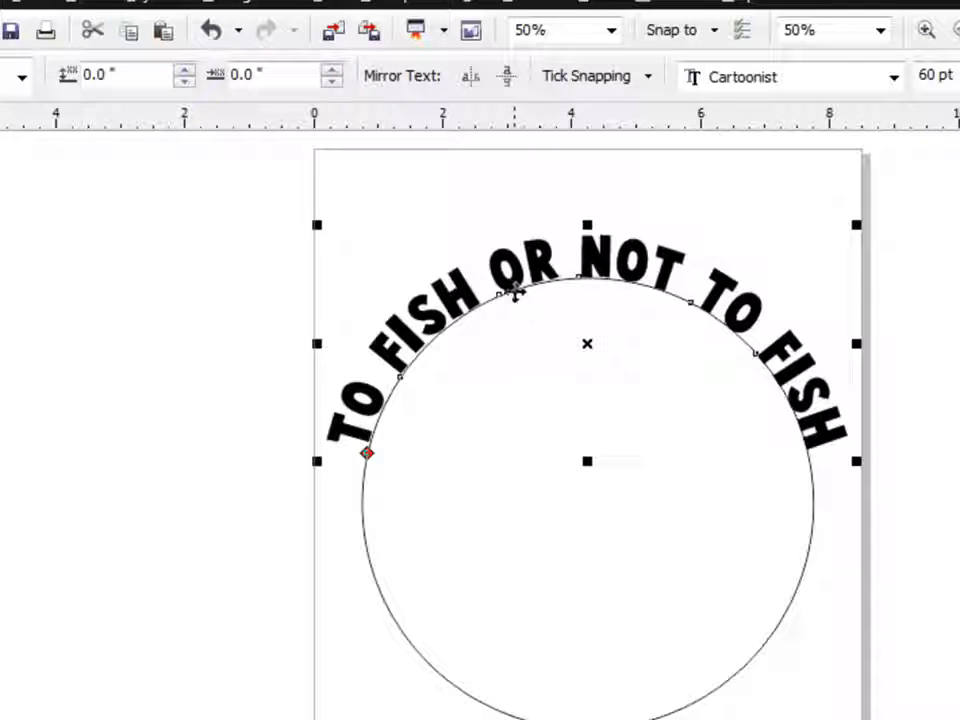
# Step: Set the curved text's distance from the path to -0.05 inches and deselect it
pyautogui.click(184, 82)
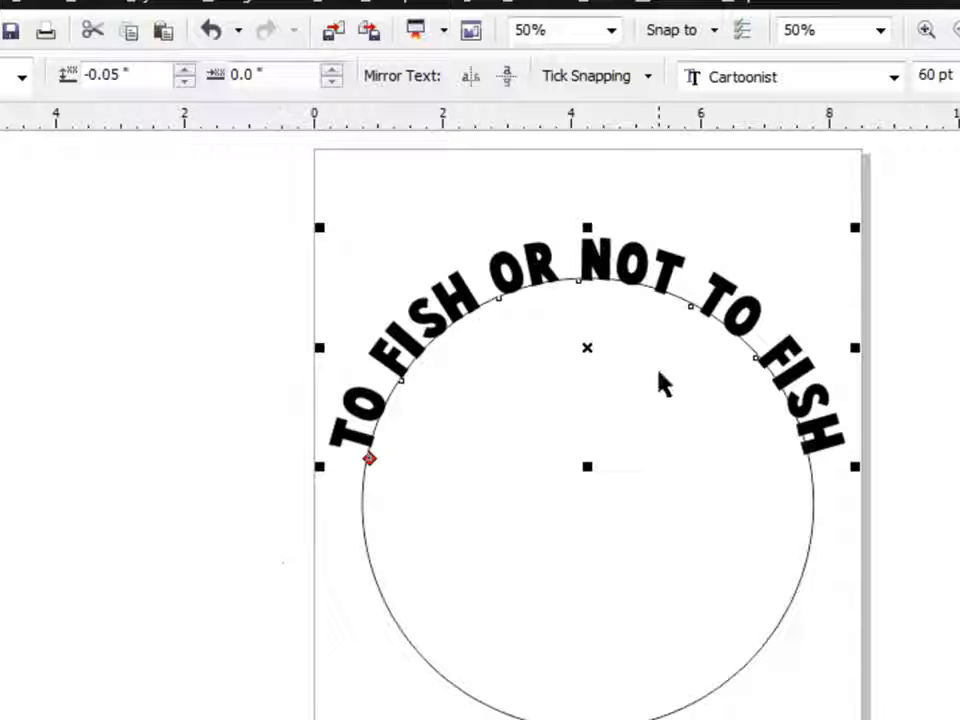
pyautogui.click(602, 602)
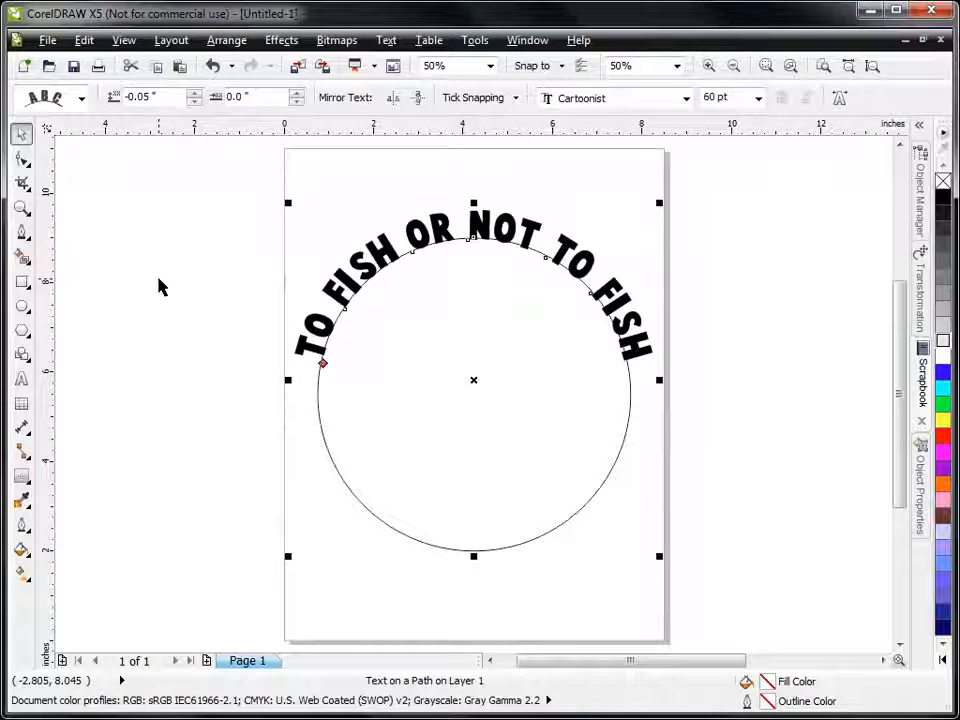
pyautogui.click(158, 279)
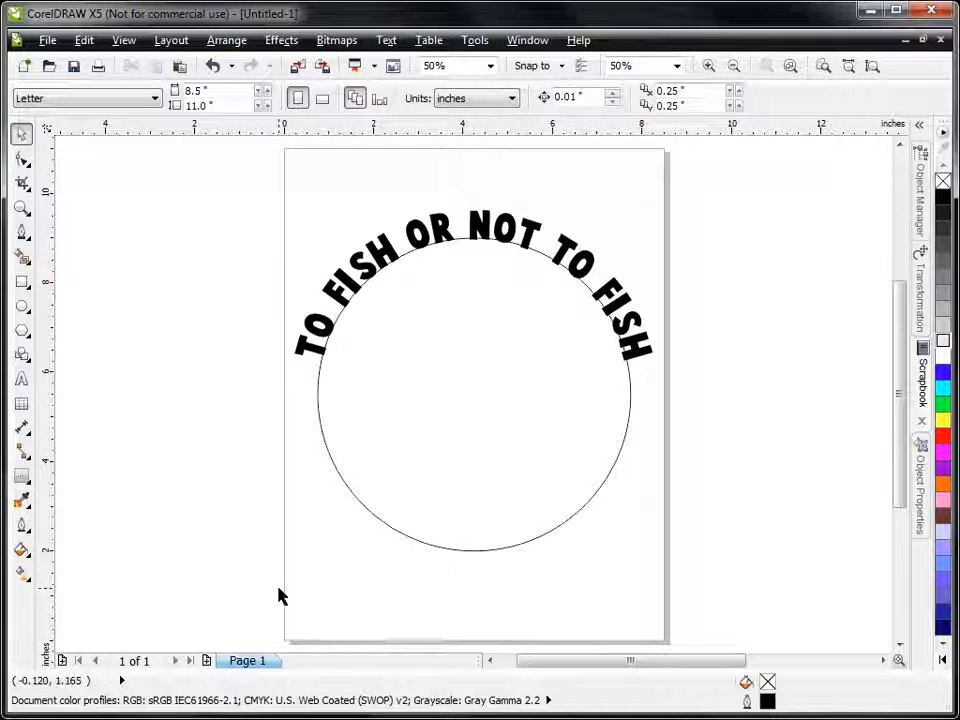
# Step: Add the artistic text "WHAT A STUPID QUESTION" in 60 pt Cartoonist and place it below the circle
pyautogui.click(21, 381)
pyautogui.click(129, 518)
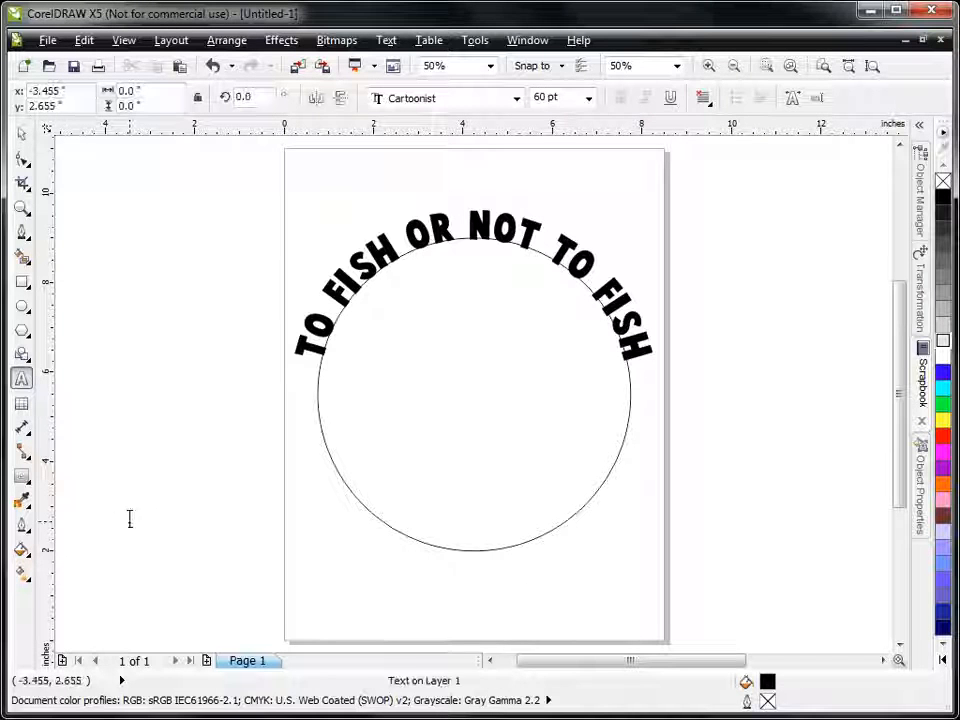
pyautogui.write('WHAT A ST')
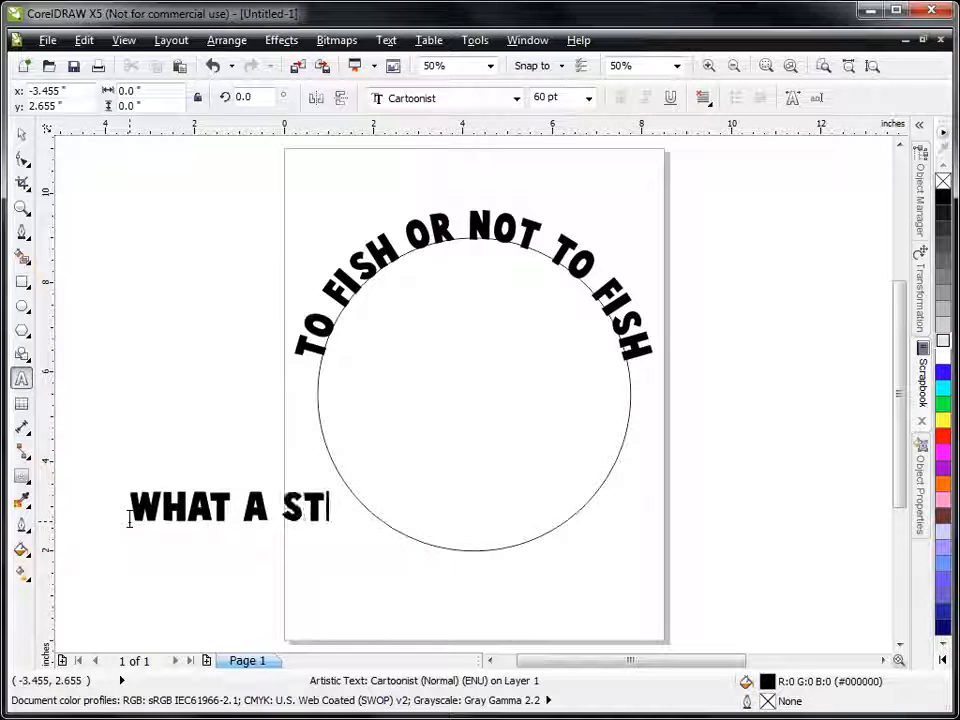
pyautogui.write('UPID')
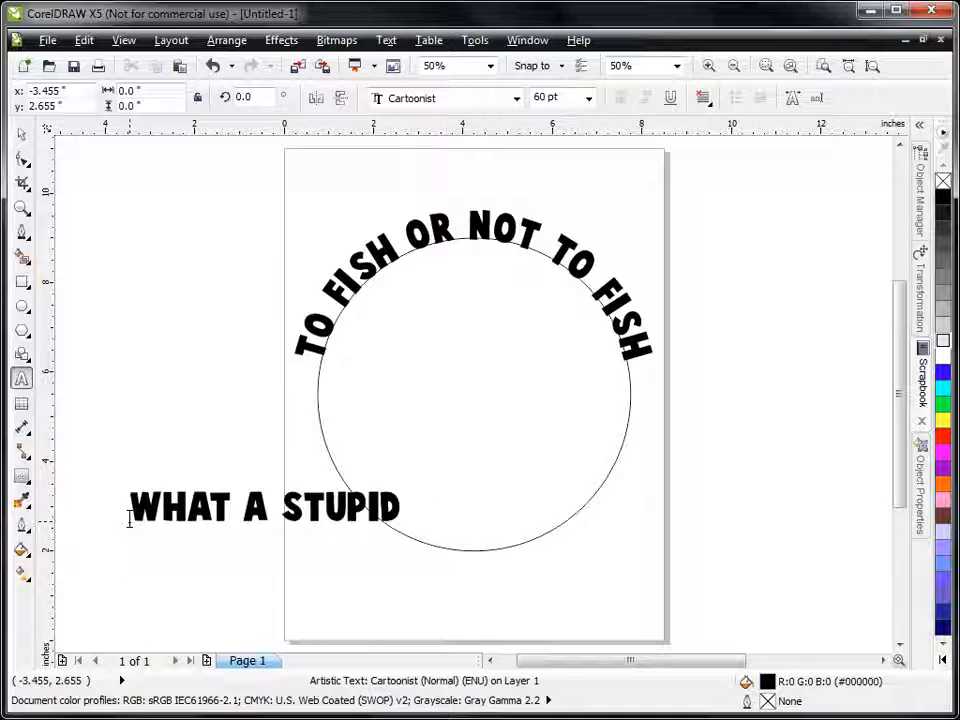
pyautogui.write(' QUESTION')
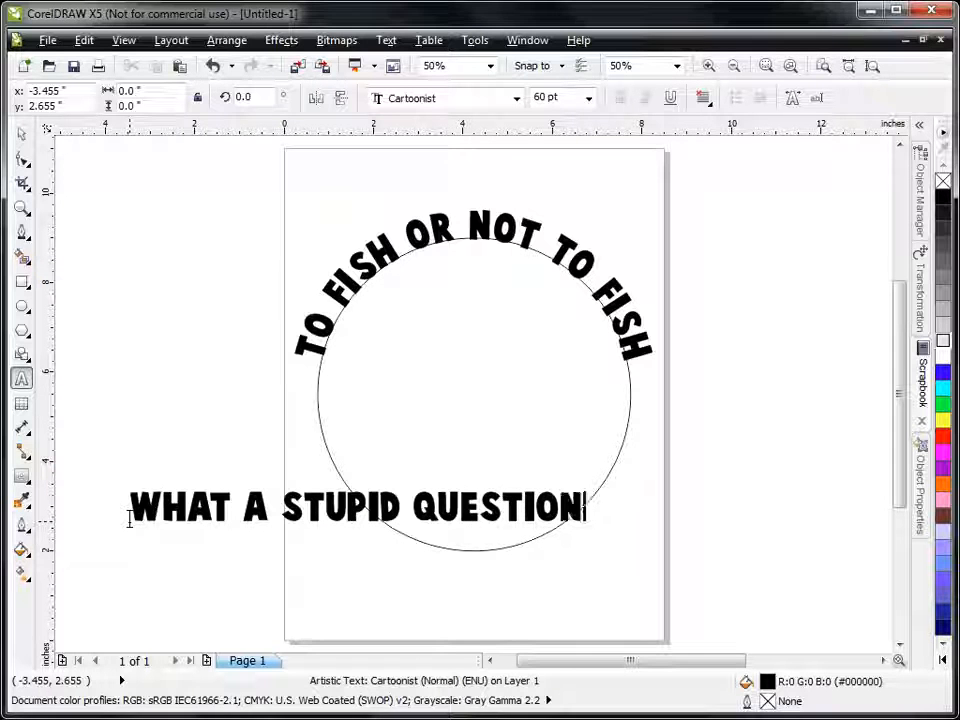
pyautogui.press('Escape')
pyautogui.click(15, 126)
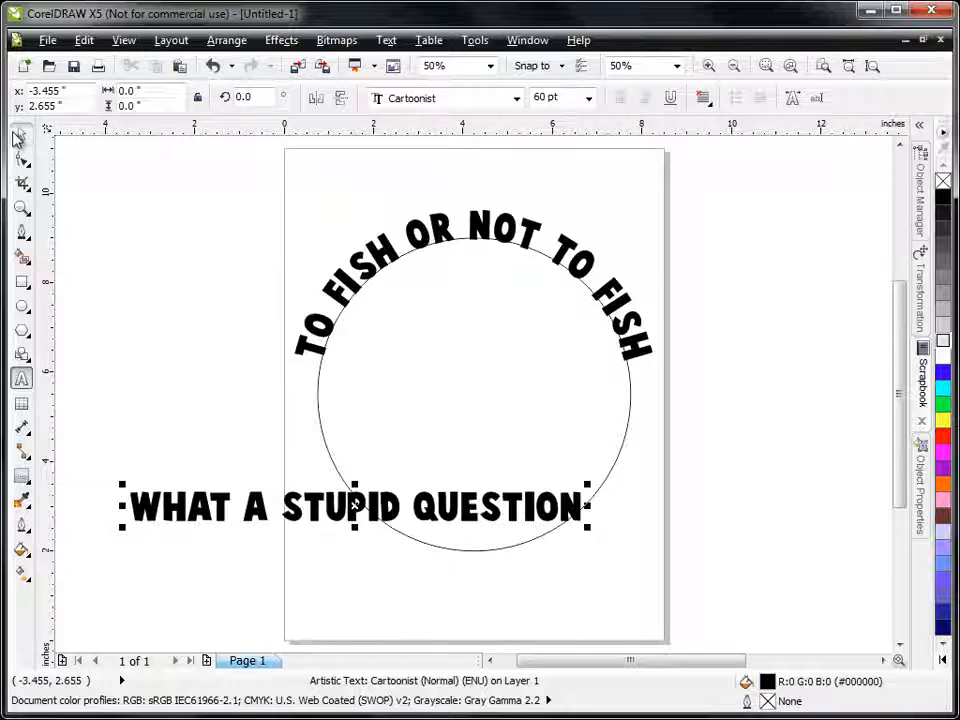
pyautogui.moveTo(354, 515); pyautogui.dragTo(457, 614)
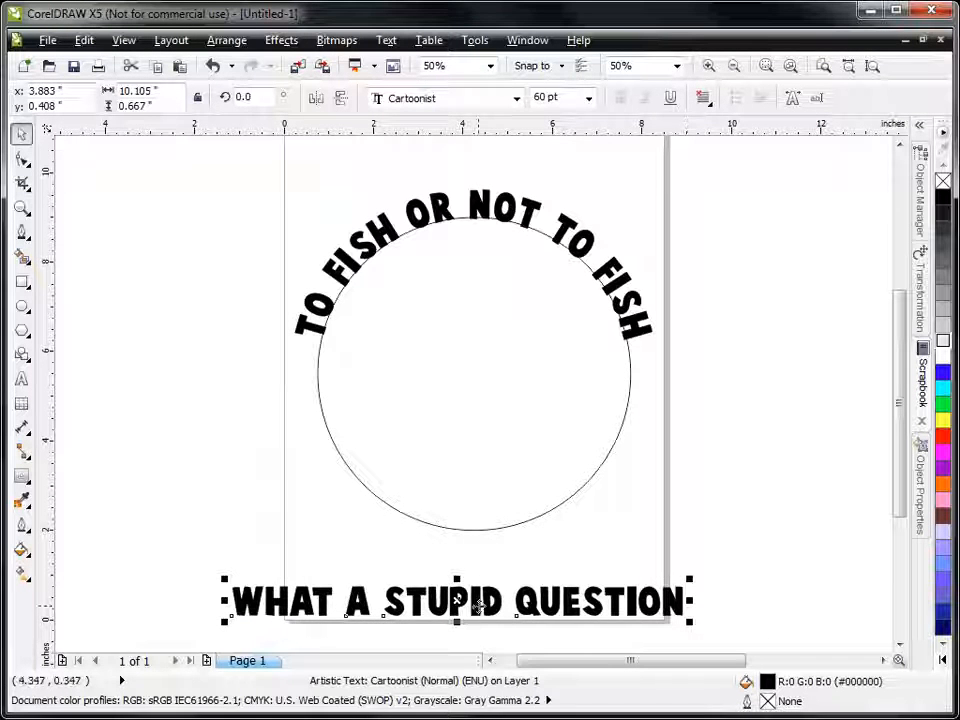
pyautogui.moveTo(476, 605); pyautogui.dragTo(469, 531)
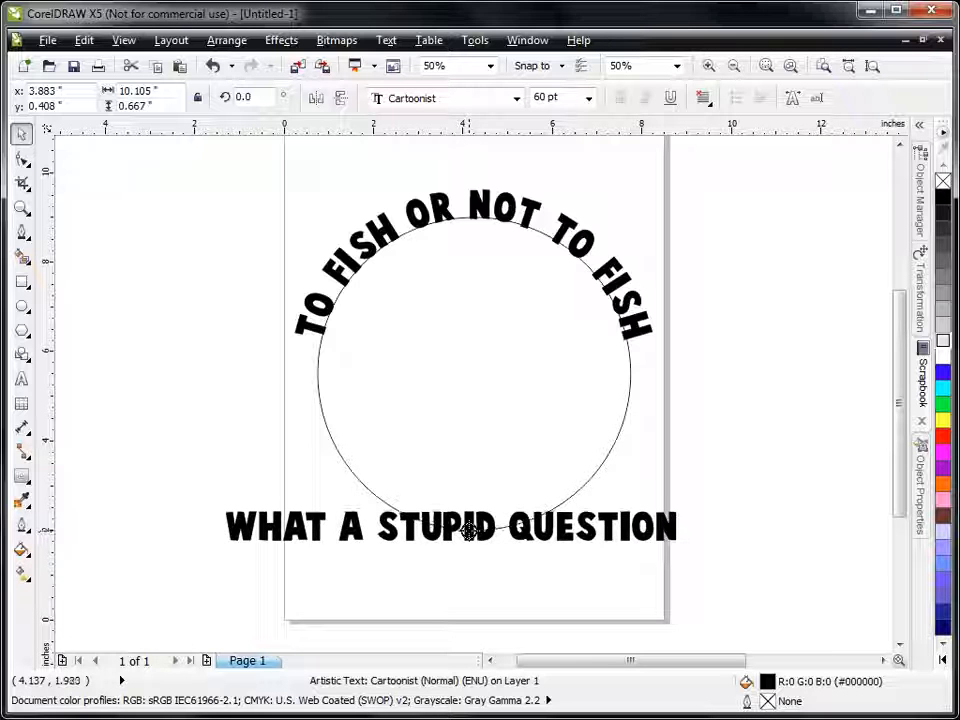
pyautogui.rightClick(472, 538)
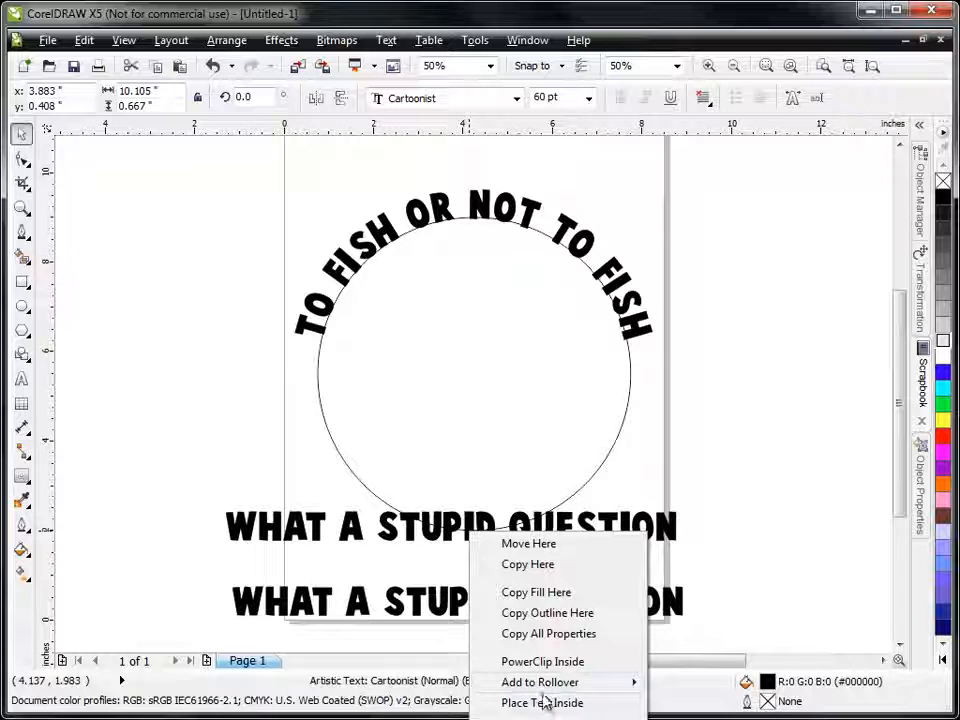
pyautogui.click(135, 616)
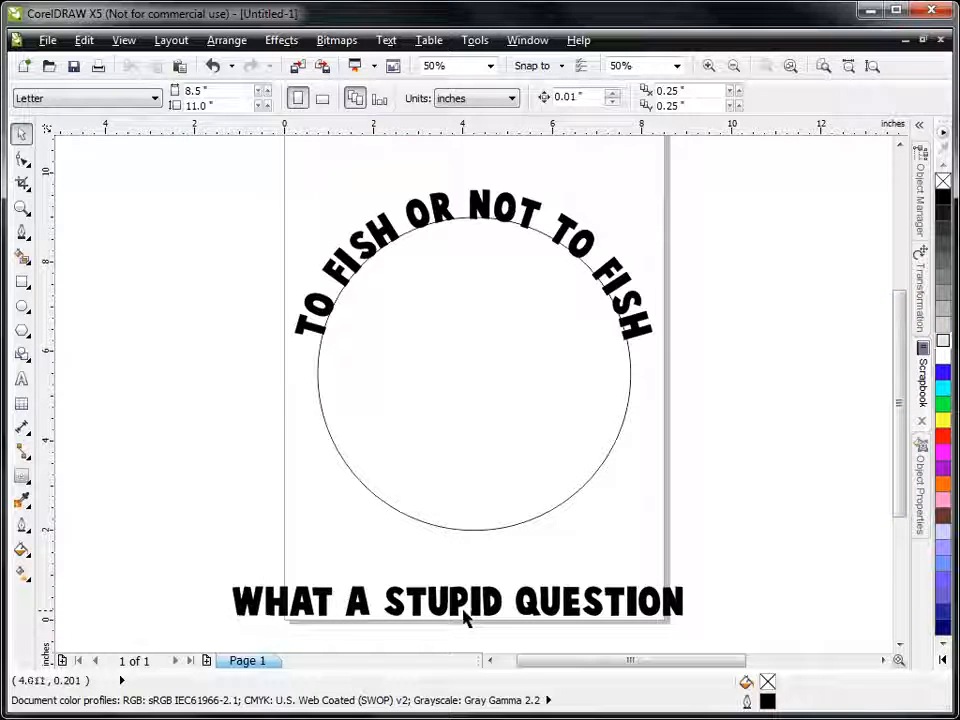
# Step: Break the curved text apart from its circle so that the text and the circle can be selected separately
pyautogui.click(489, 435)
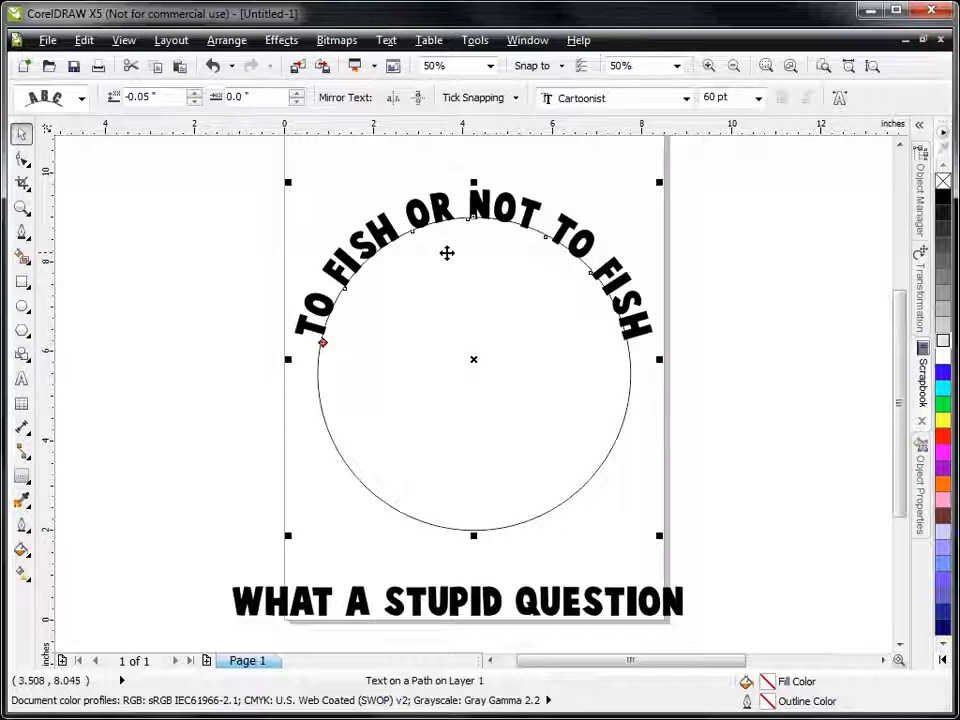
pyautogui.click(220, 45)
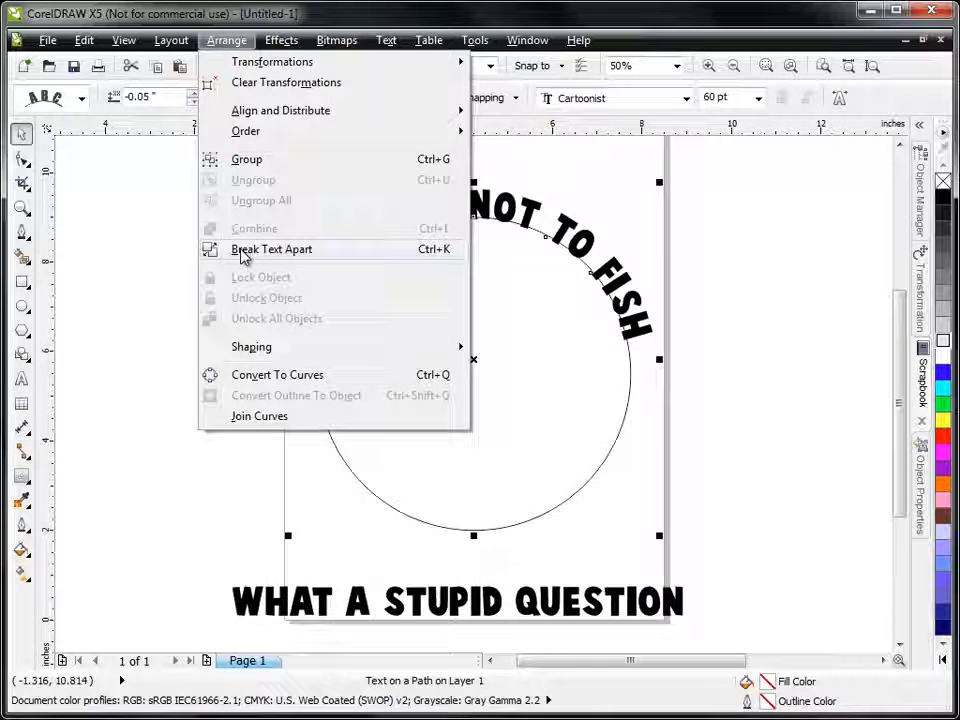
pyautogui.click(241, 251)
pyautogui.click(403, 274)
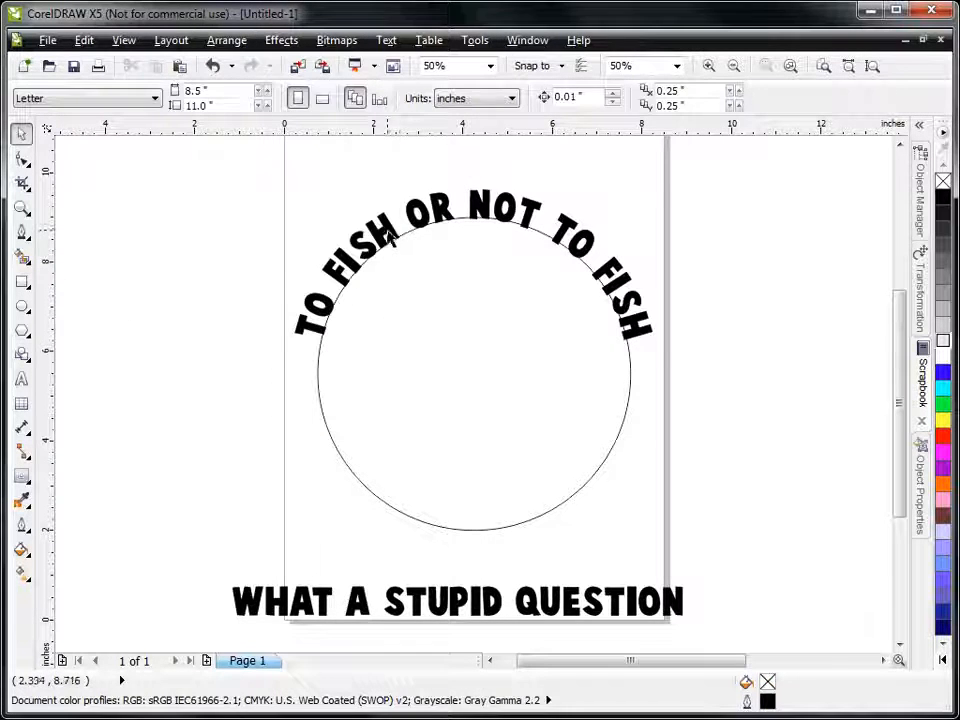
pyautogui.click(390, 240)
pyautogui.click(407, 435)
pyautogui.click(146, 205)
pyautogui.click(384, 232)
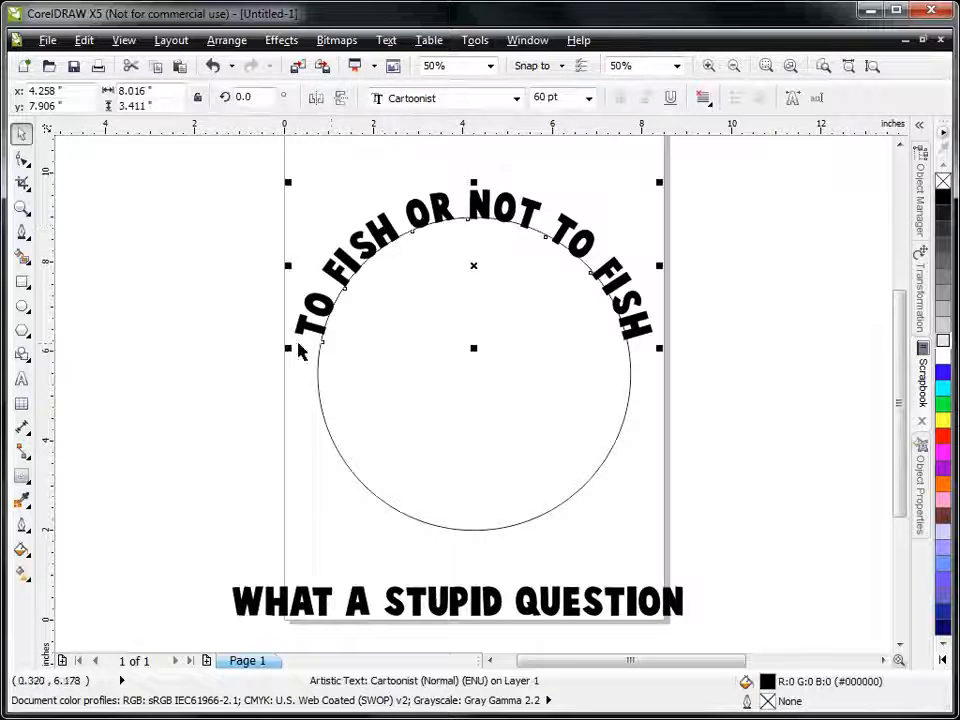
# Step: Fit the text "WHAT A STUPID QUESTION" to the path of the circle
pyautogui.click(126, 376)
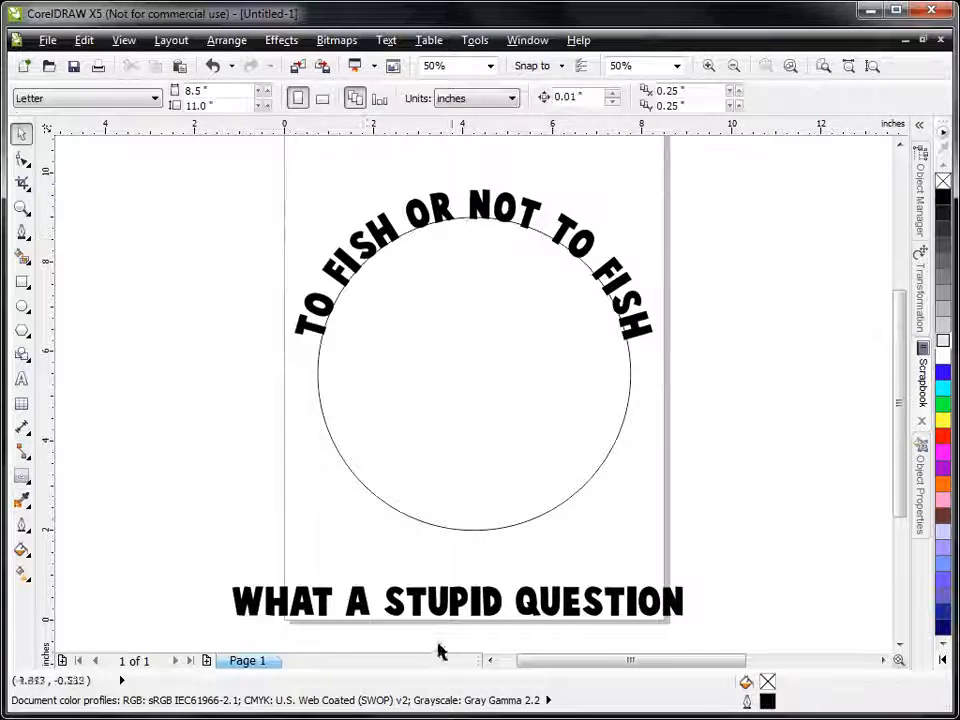
pyautogui.click(479, 612)
pyautogui.moveTo(475, 608); pyautogui.dragTo(469, 529)
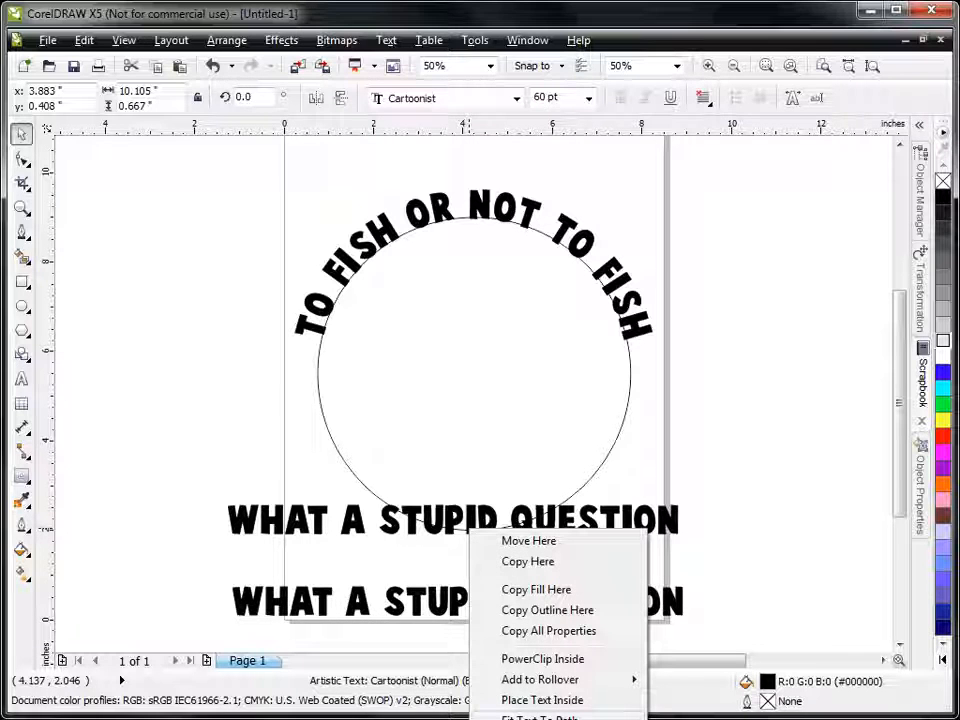
pyautogui.click(540, 717)
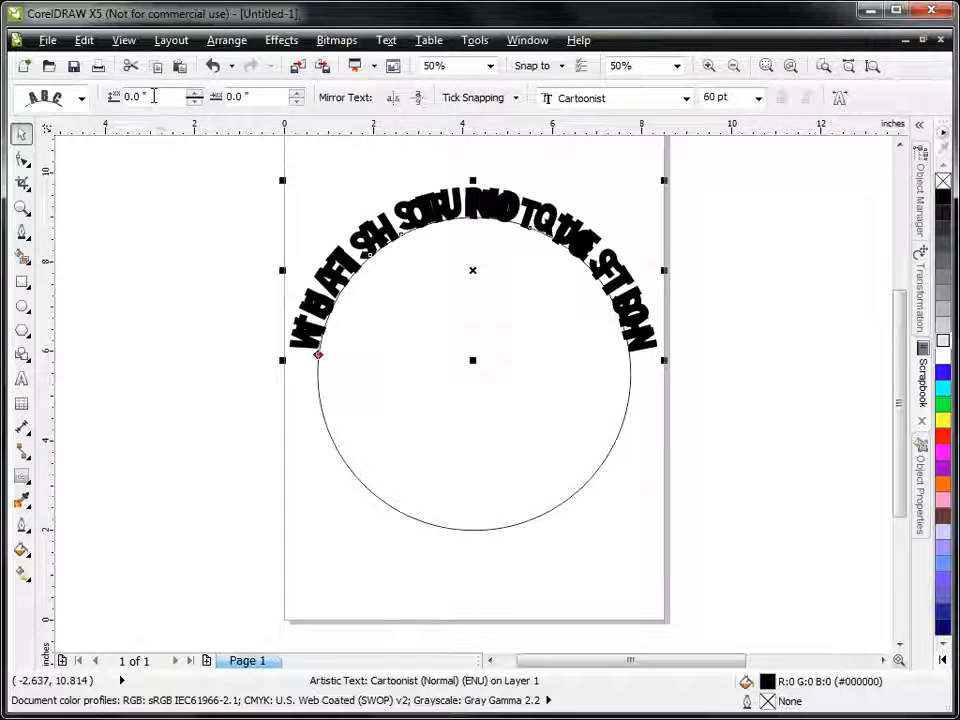
# Step: Set the offset of "WHAT A STUPID QUESTION" along the circle to 11.1 inches and deselect it
pyautogui.click(297, 93)
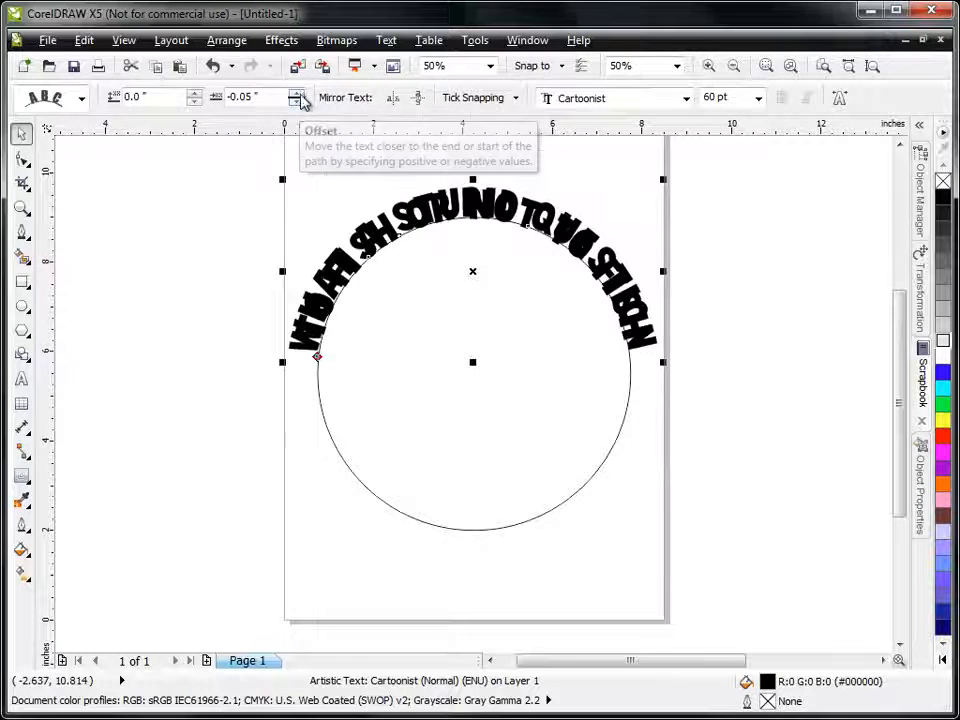
pyautogui.click(297, 93)
pyautogui.click(297, 93)
pyautogui.click(297, 93)
pyautogui.click(297, 93)
pyautogui.click(297, 93)
pyautogui.click(297, 93)
pyautogui.click(297, 93)
pyautogui.doubleClick(297, 93)
pyautogui.click(297, 93)
pyautogui.click(297, 93)
pyautogui.click(297, 93)
pyautogui.click(297, 93)
pyautogui.click(297, 93)
pyautogui.click(297, 93)
pyautogui.click(297, 93)
pyautogui.doubleClick(297, 93)
pyautogui.doubleClick(297, 93)
pyautogui.doubleClick(297, 93)
pyautogui.doubleClick(297, 93)
pyautogui.doubleClick(297, 93)
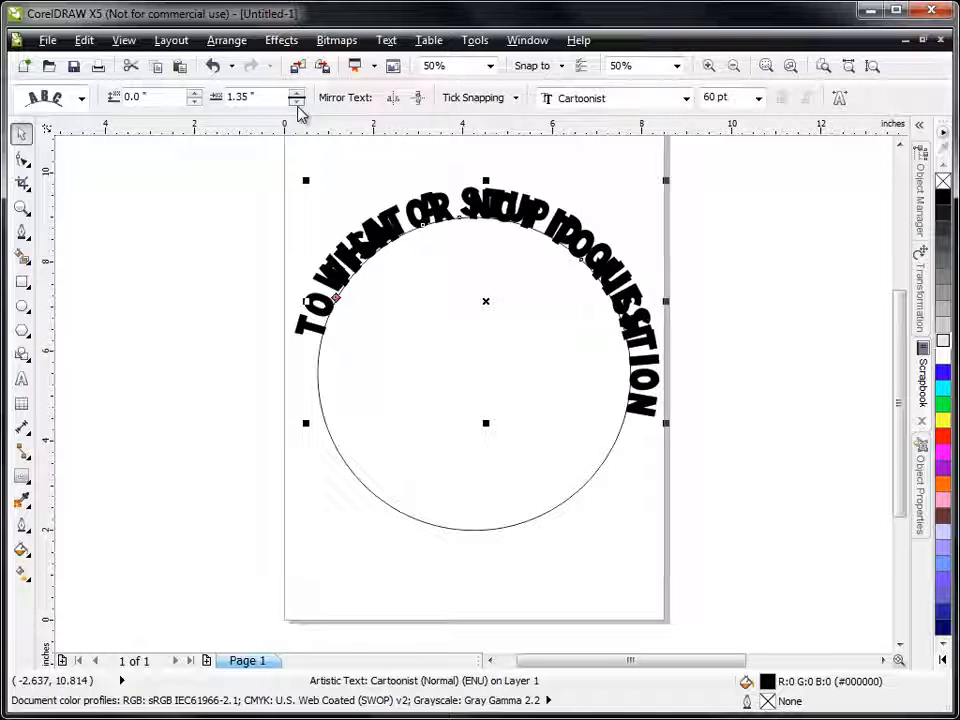
pyautogui.click(301, 101)
pyautogui.moveTo(299, 97); pyautogui.dragTo(301, 106)
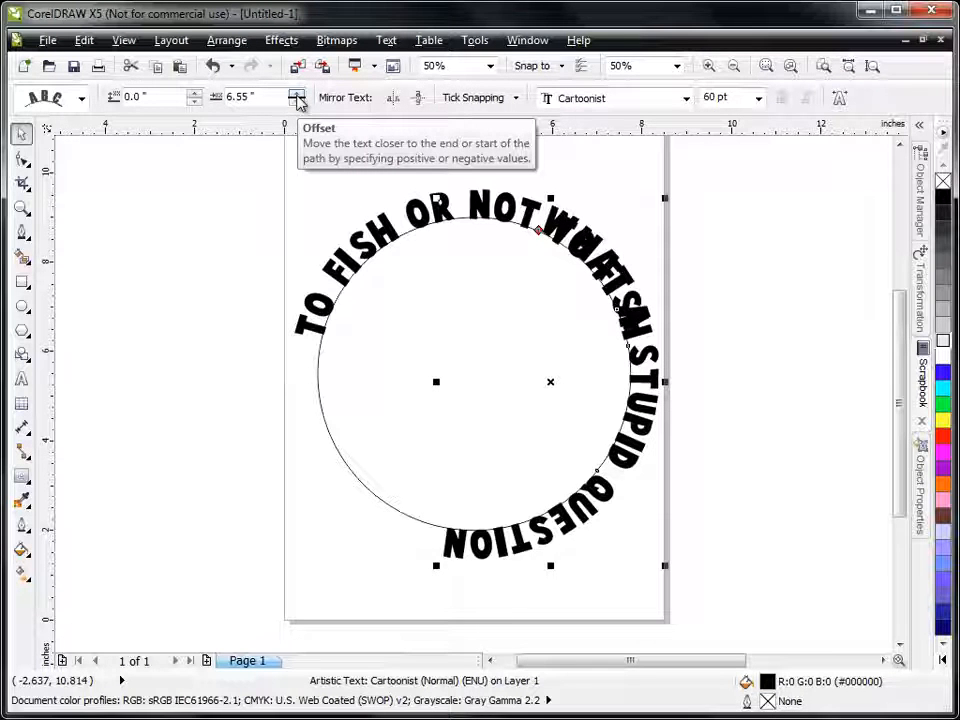
pyautogui.moveTo(297, 97); pyautogui.dragTo(296, 26)
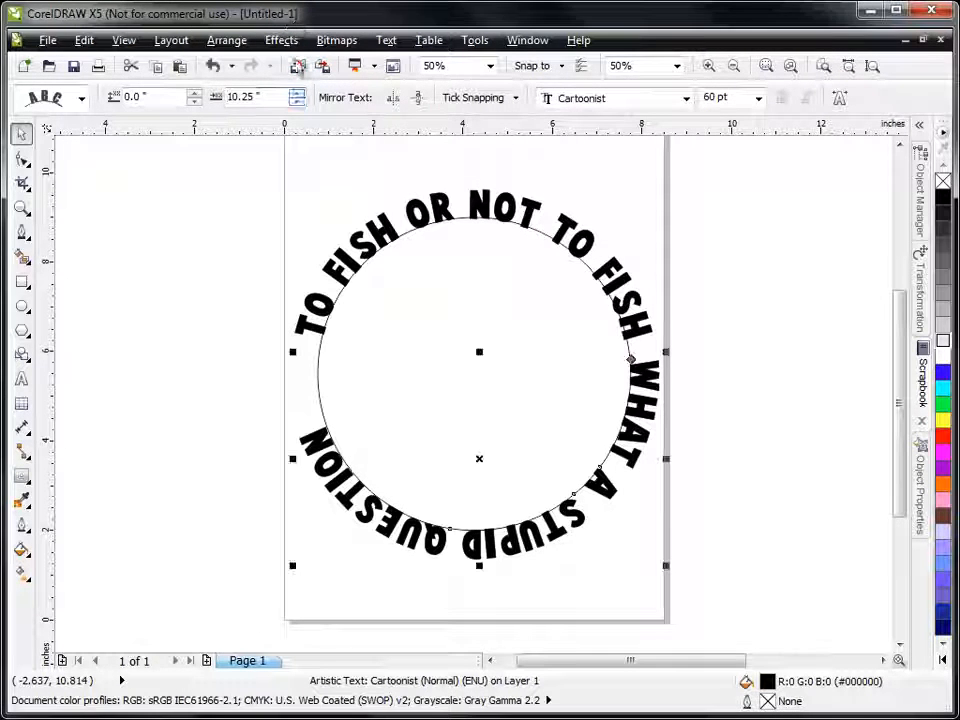
pyautogui.moveTo(297, 97)
pyautogui.mouseDown()
pyautogui.moveTo(296, 74)
pyautogui.moveTo(296, 86)
pyautogui.mouseUp()
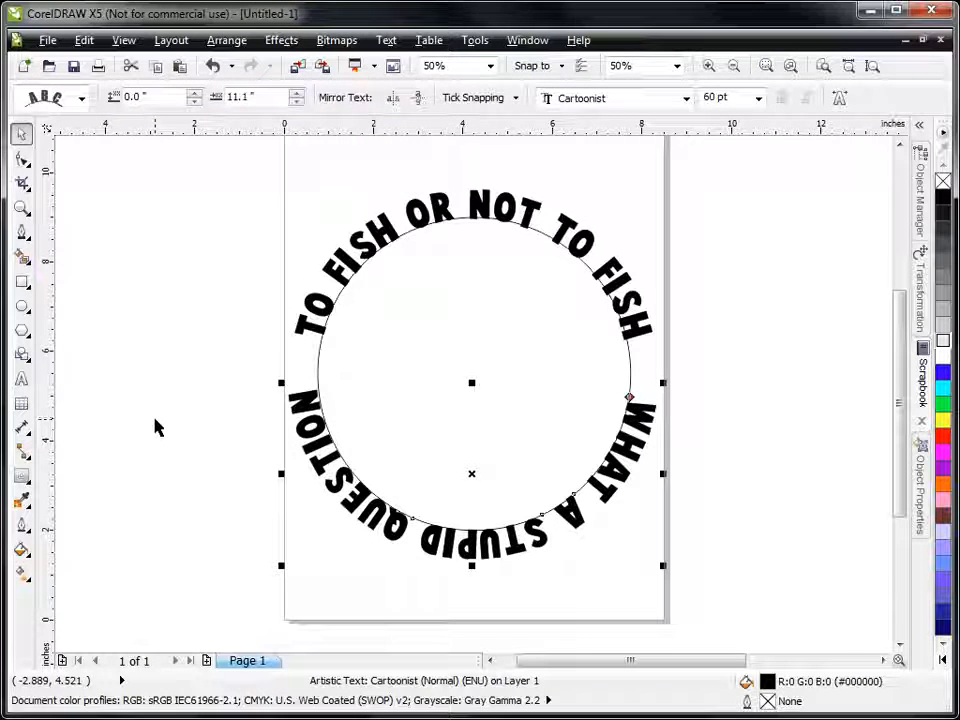
pyautogui.click(272, 429)
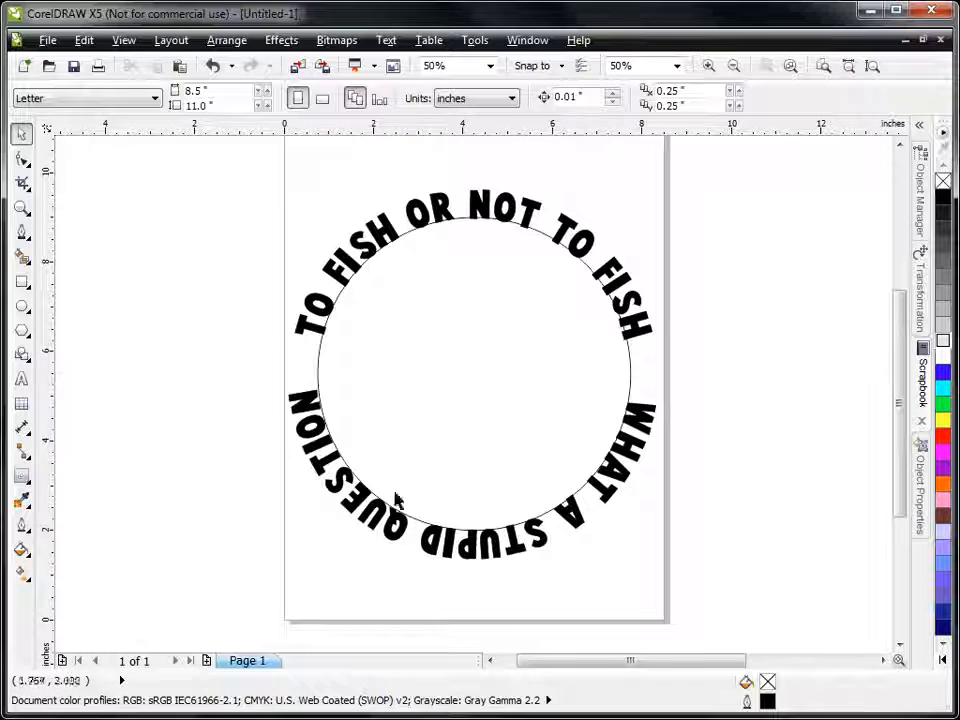
# Step: Mirror "WHAT A STUPID QUESTION" both horizontally and vertically on its path
pyautogui.click(481, 541)
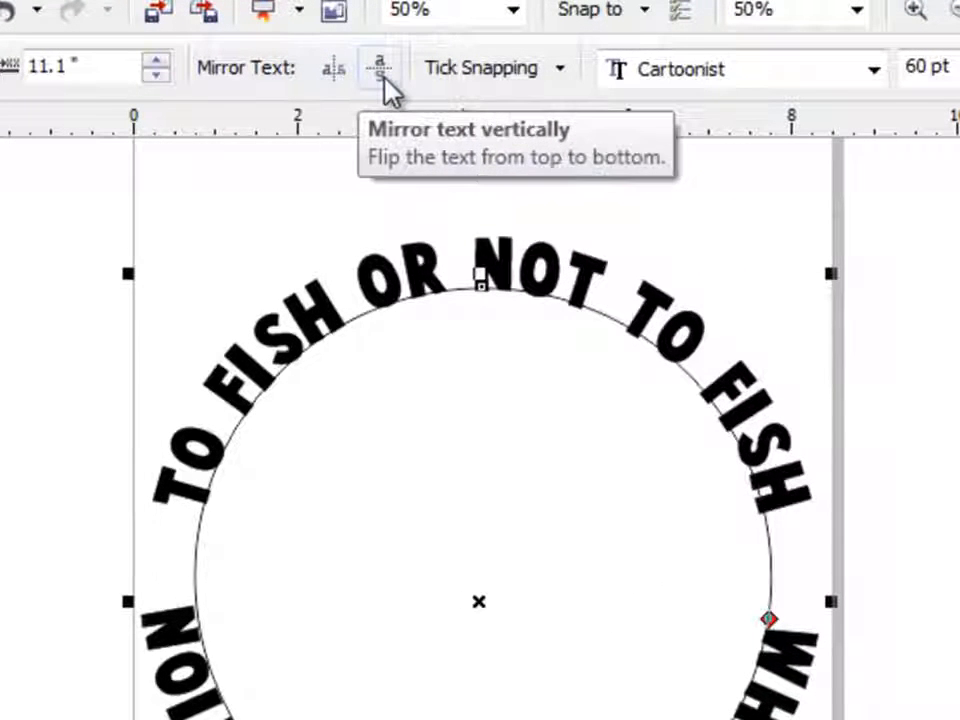
pyautogui.click(328, 76)
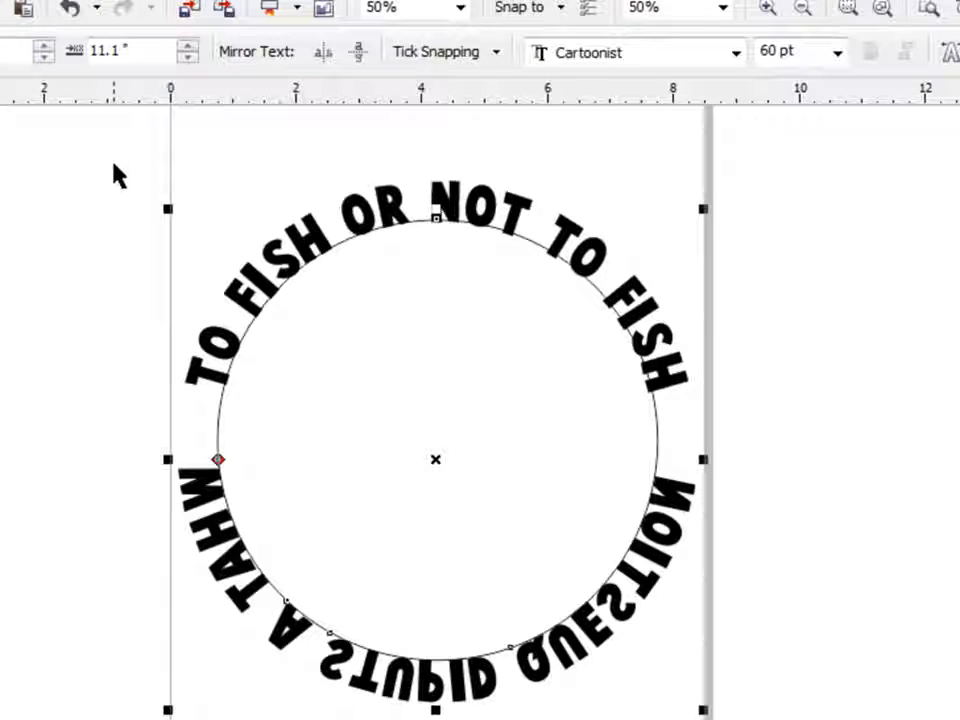
pyautogui.click(357, 58)
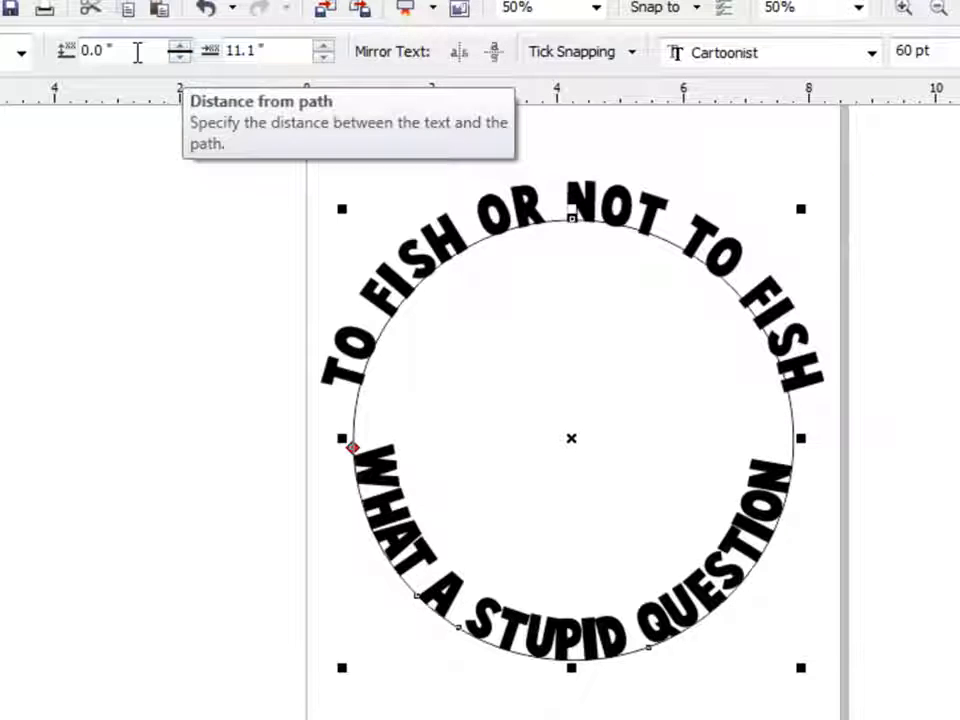
# Step: Set the distance of "WHAT A STUPID QUESTION" from the path to 0.6 inches
pyautogui.click(180, 61)
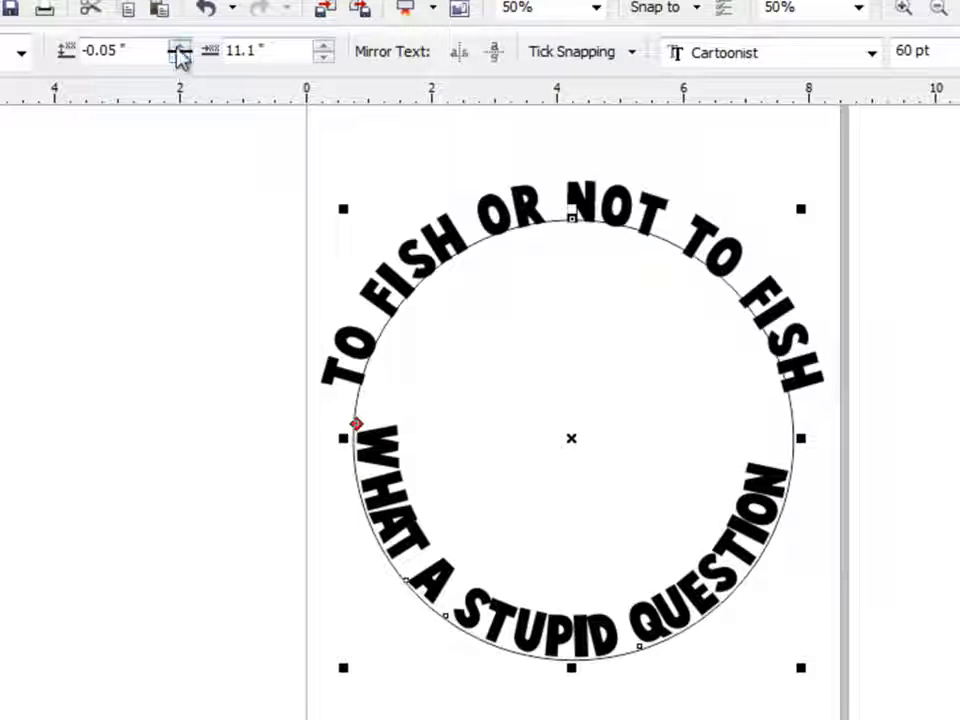
pyautogui.click(180, 47)
pyautogui.click(180, 47)
pyautogui.click(178, 47)
pyautogui.click(178, 47)
pyautogui.click(178, 47)
pyautogui.click(178, 47)
pyautogui.click(178, 47)
pyautogui.click(178, 47)
pyautogui.click(178, 47)
pyautogui.click(178, 47)
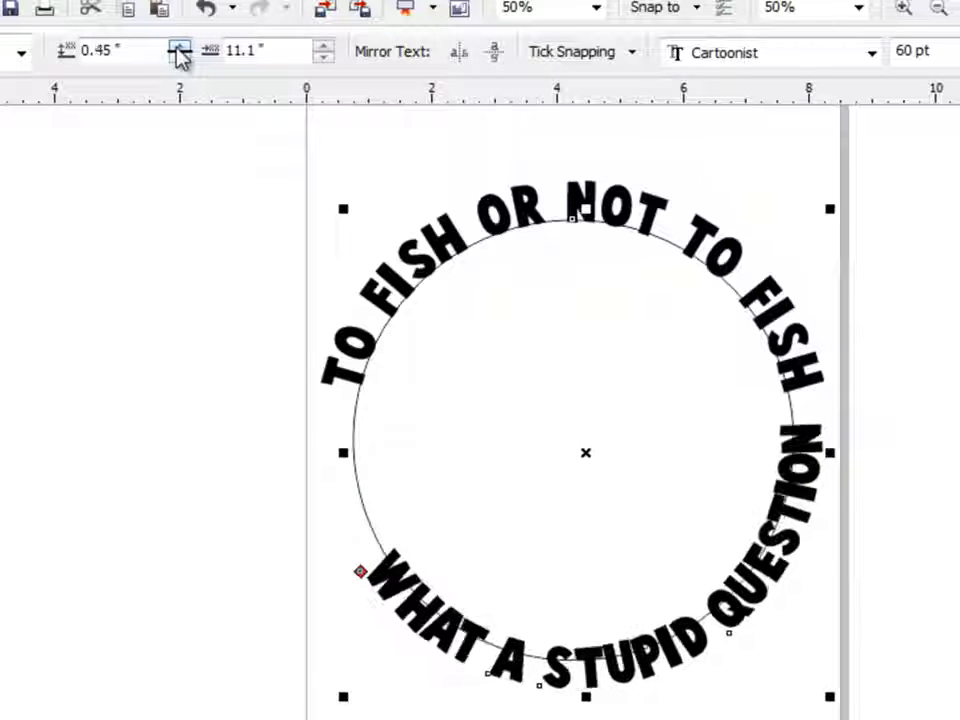
pyautogui.click(178, 47)
pyautogui.click(178, 47)
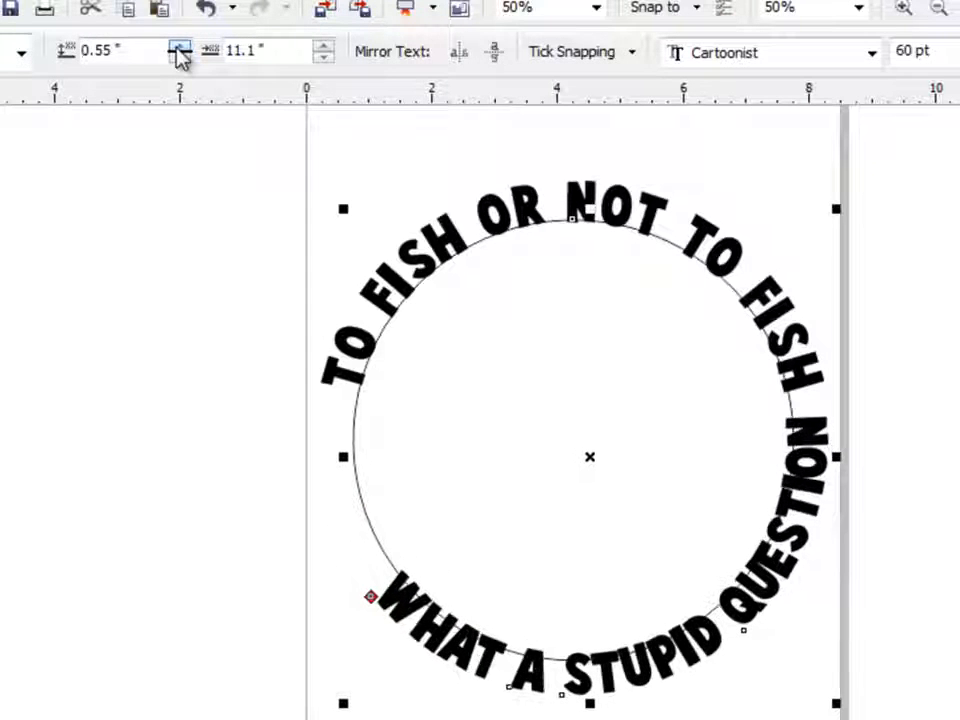
pyautogui.click(178, 47)
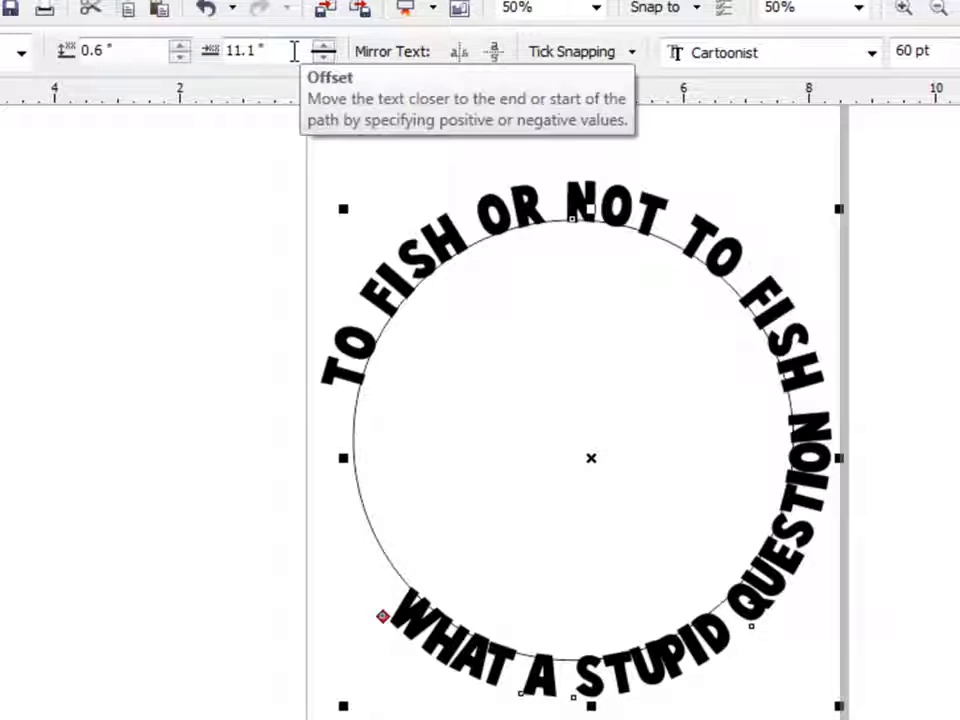
# Step: Set the lower text's offset to 12.85 inches to center it under the circle, and deselect it
pyautogui.moveTo(321, 49); pyautogui.dragTo(325, 78)
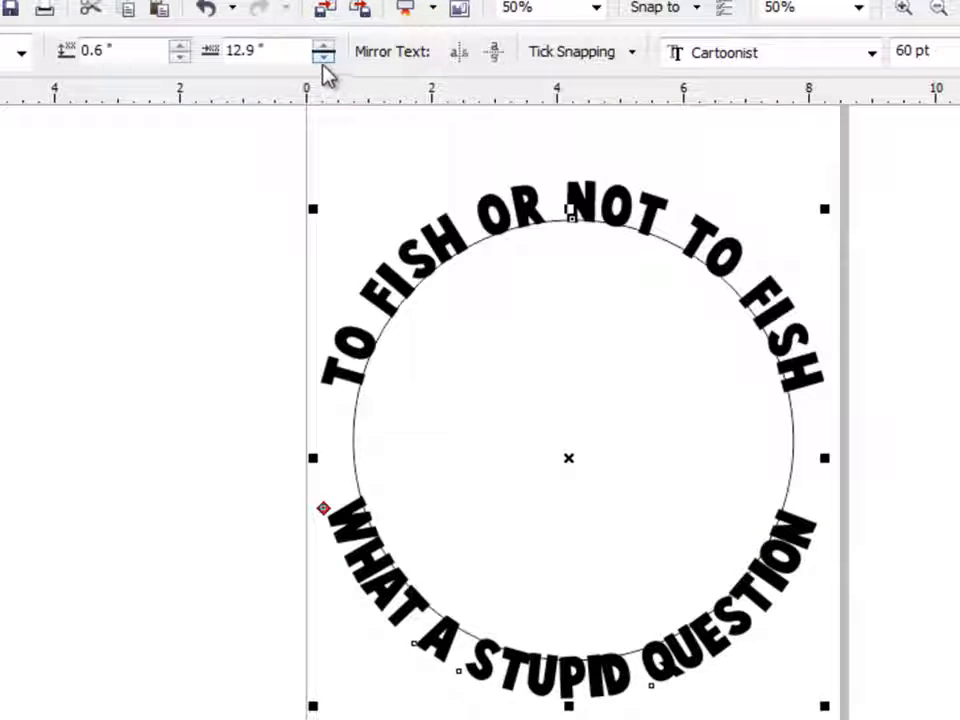
pyautogui.click(323, 58)
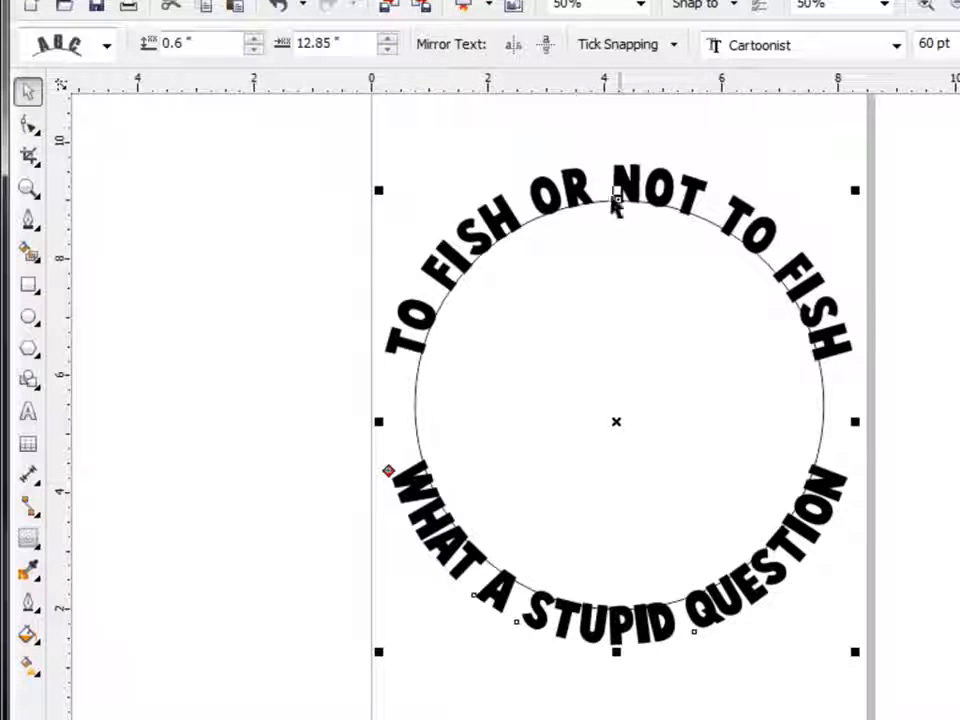
pyautogui.click(242, 444)
# Step: Widen the character spacing of "WHAT A STUPID QUESTION" with the Shape tool to match the upper text's spread, and deselect it
pyautogui.click(447, 540)
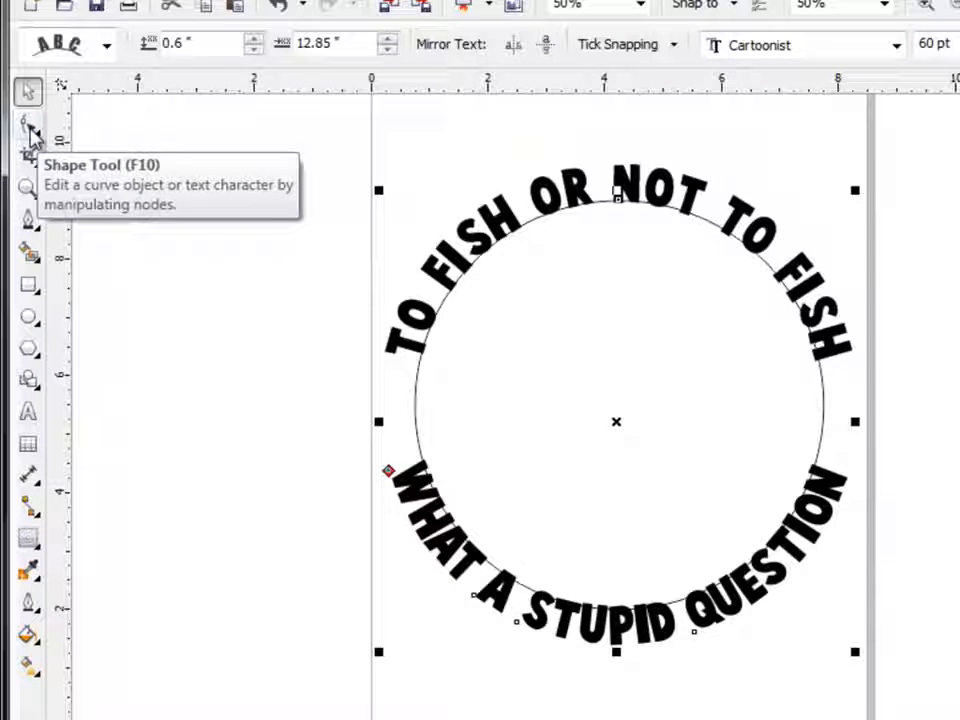
pyautogui.click(30, 128)
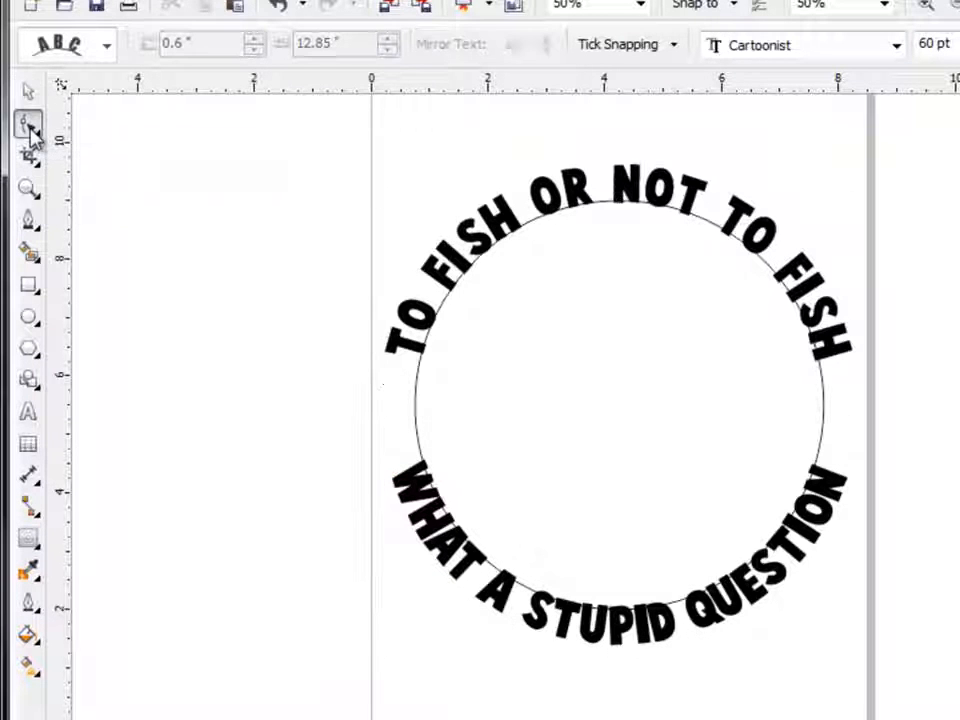
pyautogui.click(487, 599)
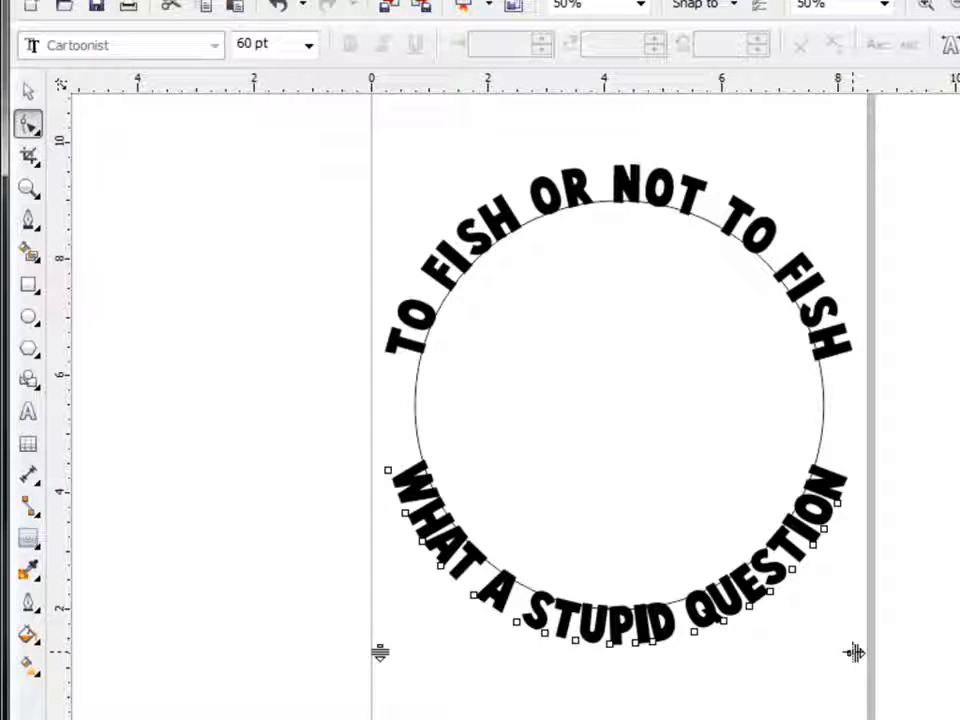
pyautogui.moveTo(881, 657); pyautogui.dragTo(918, 652)
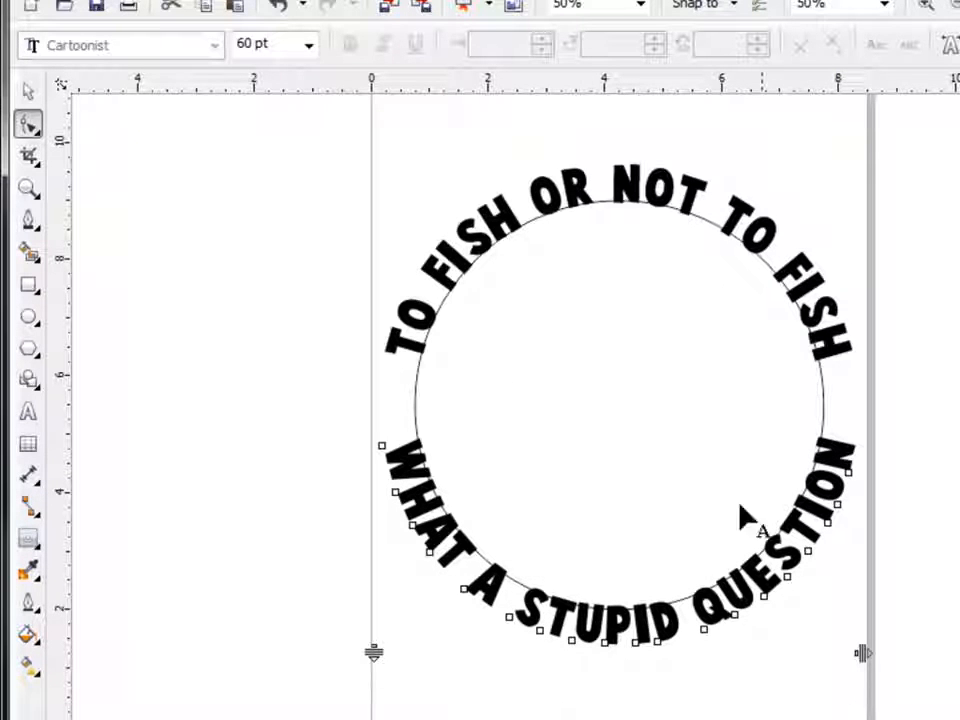
pyautogui.moveTo(880, 653); pyautogui.dragTo(896, 668)
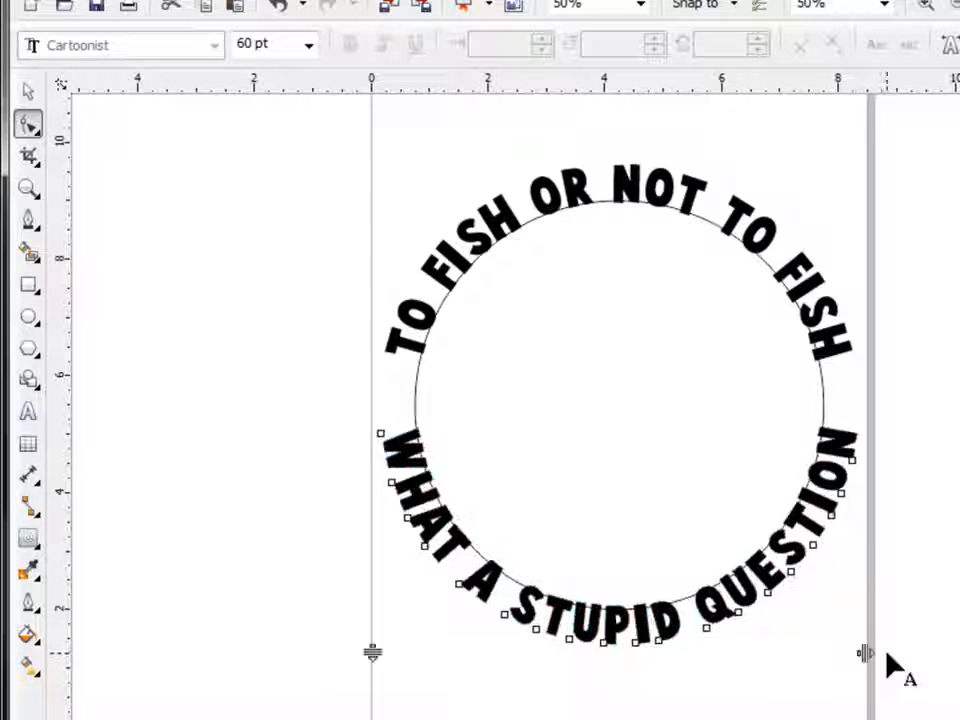
pyautogui.click(28, 91)
pyautogui.click(246, 400)
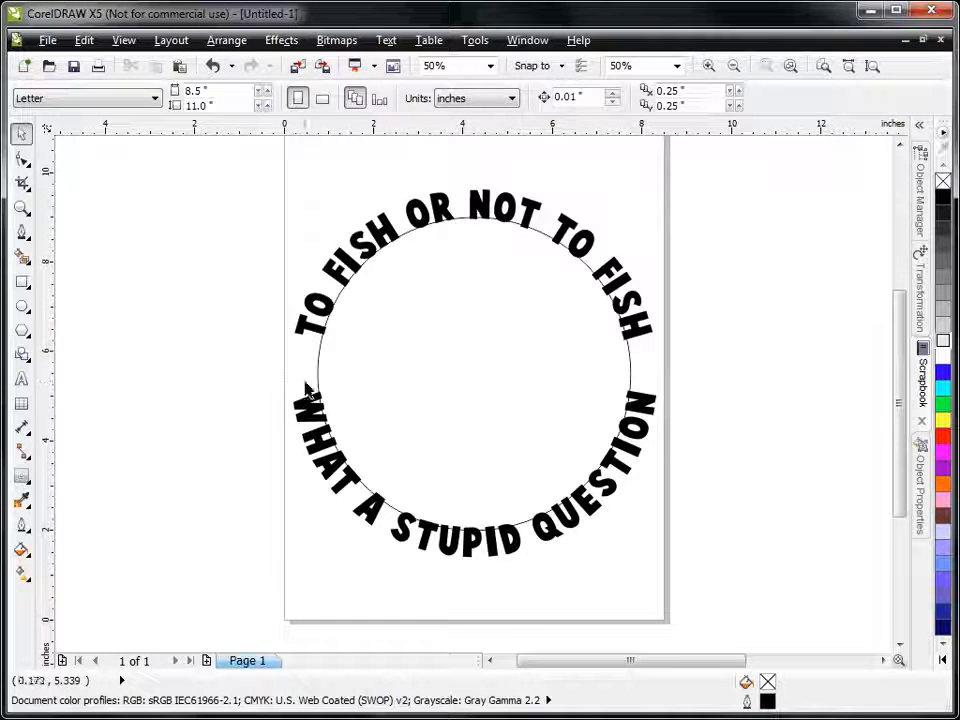
# Step: Break the lower curved text apart from its circle and deselect everything
pyautogui.click(474, 386)
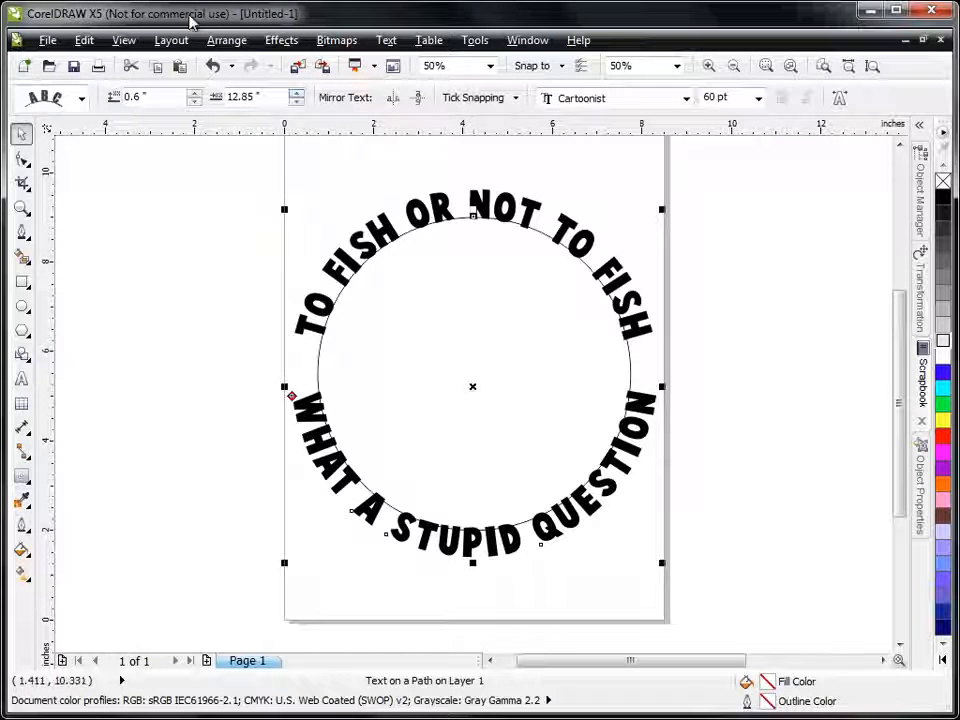
pyautogui.click(226, 40)
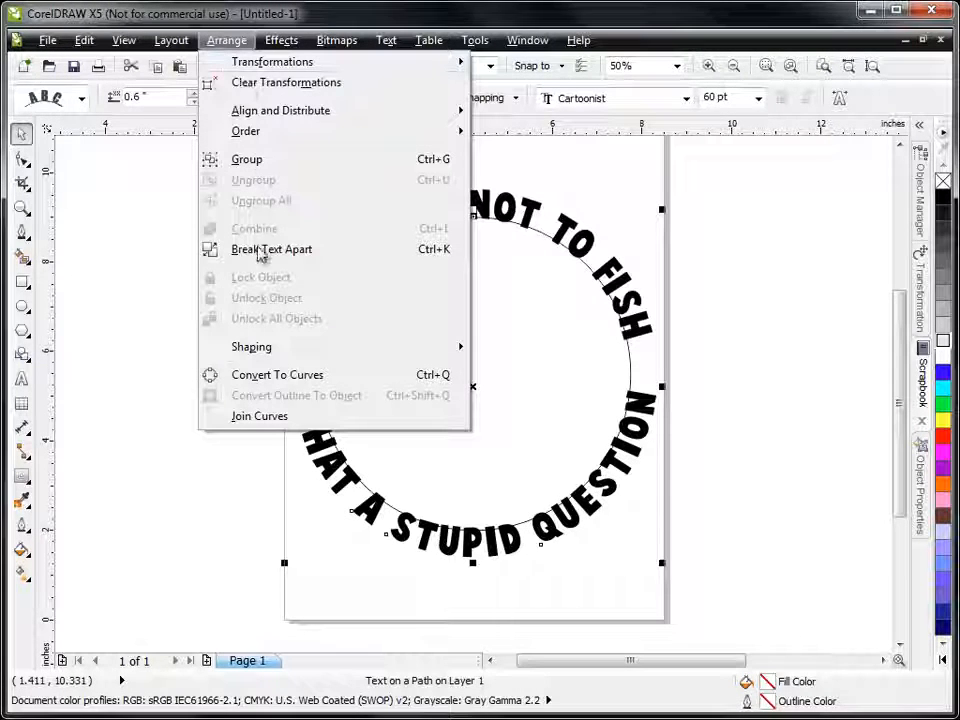
pyautogui.click(260, 249)
pyautogui.click(238, 287)
# Step: Add a one-step inside contour with a 0.25-inch offset to the circle and break the contour group apart
pyautogui.click(525, 425)
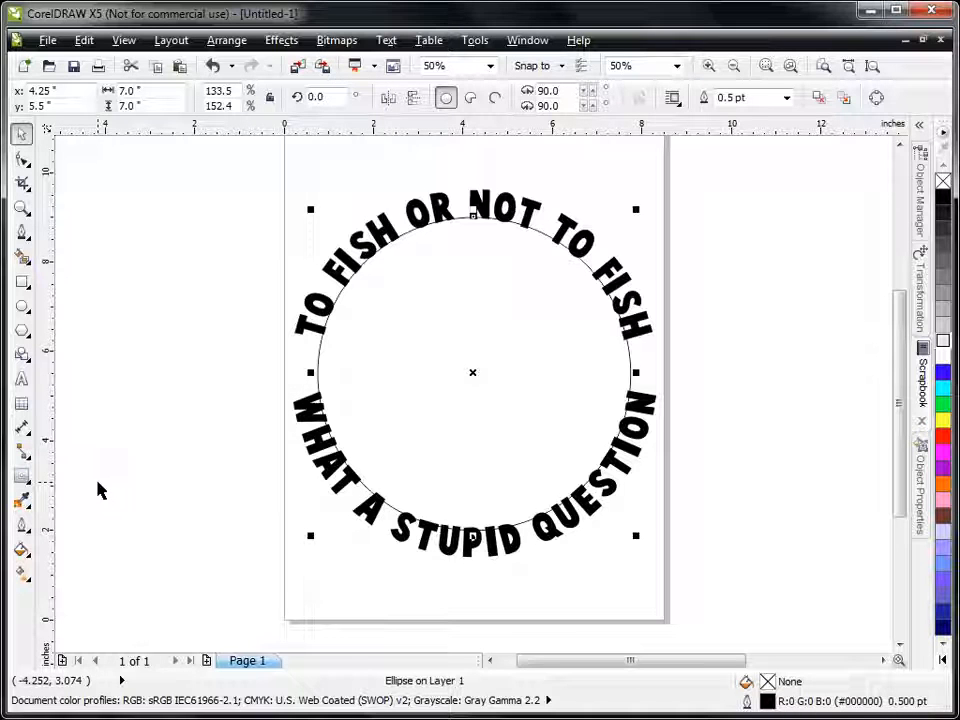
pyautogui.click(22, 480)
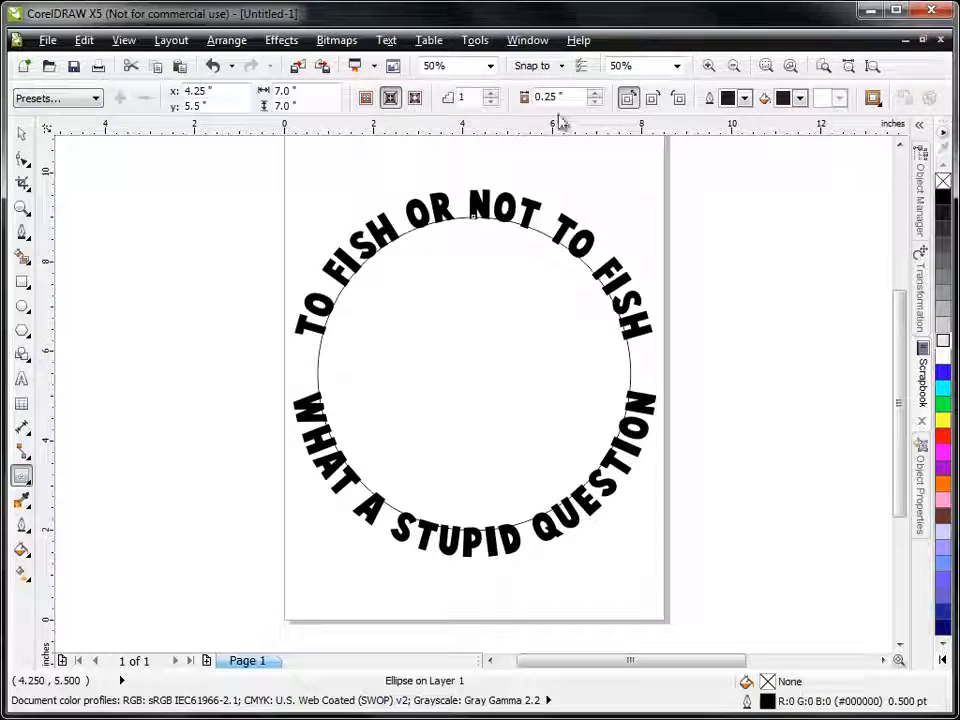
pyautogui.click(390, 99)
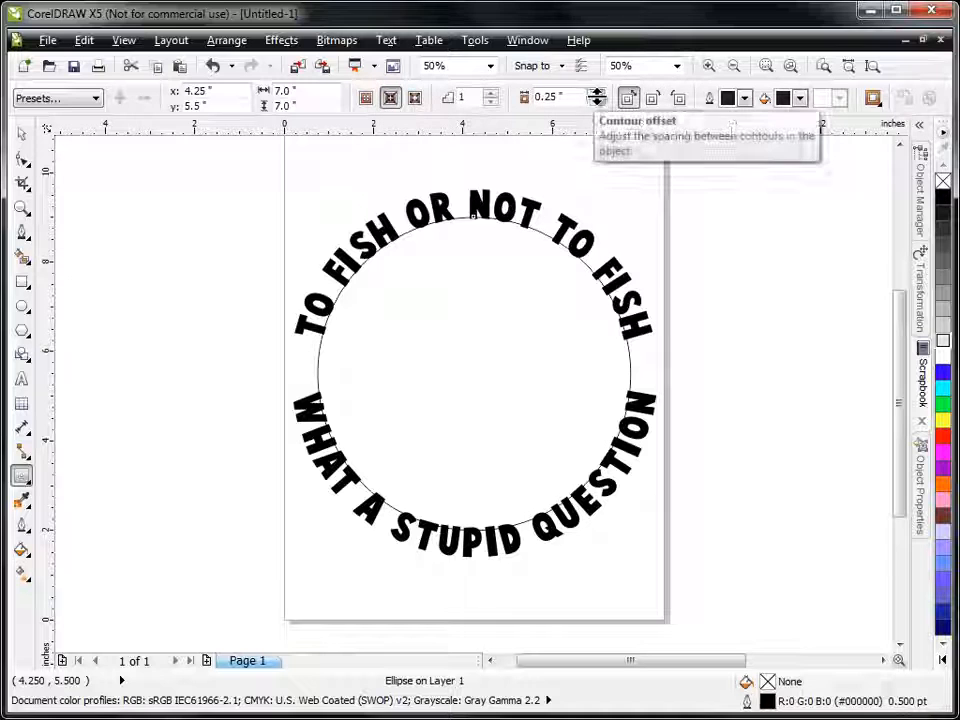
pyautogui.click(595, 102)
pyautogui.click(595, 93)
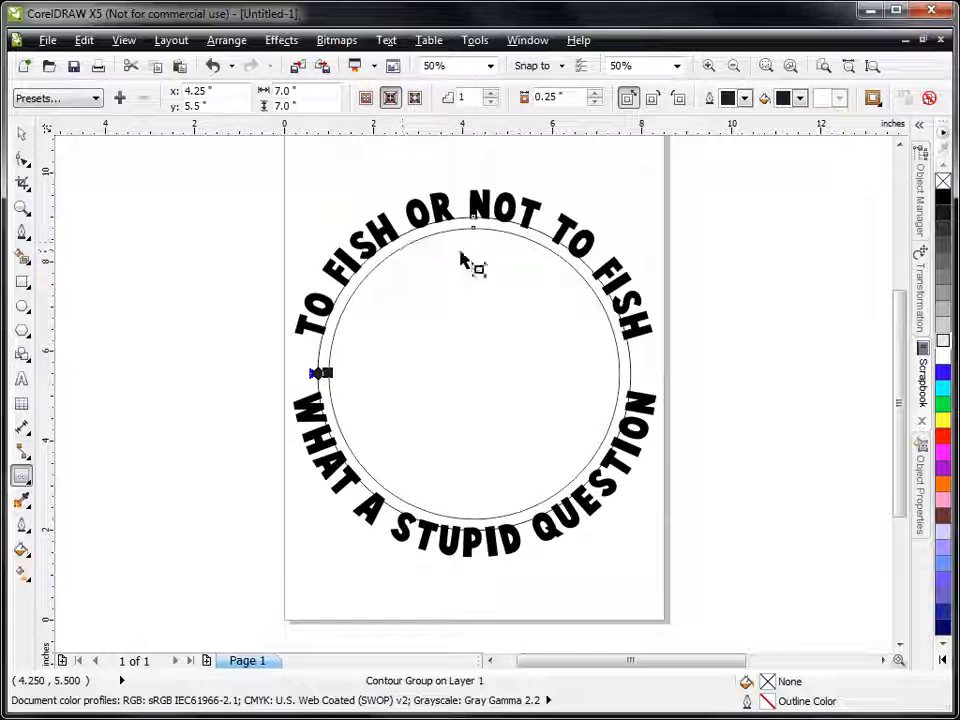
pyautogui.click(228, 42)
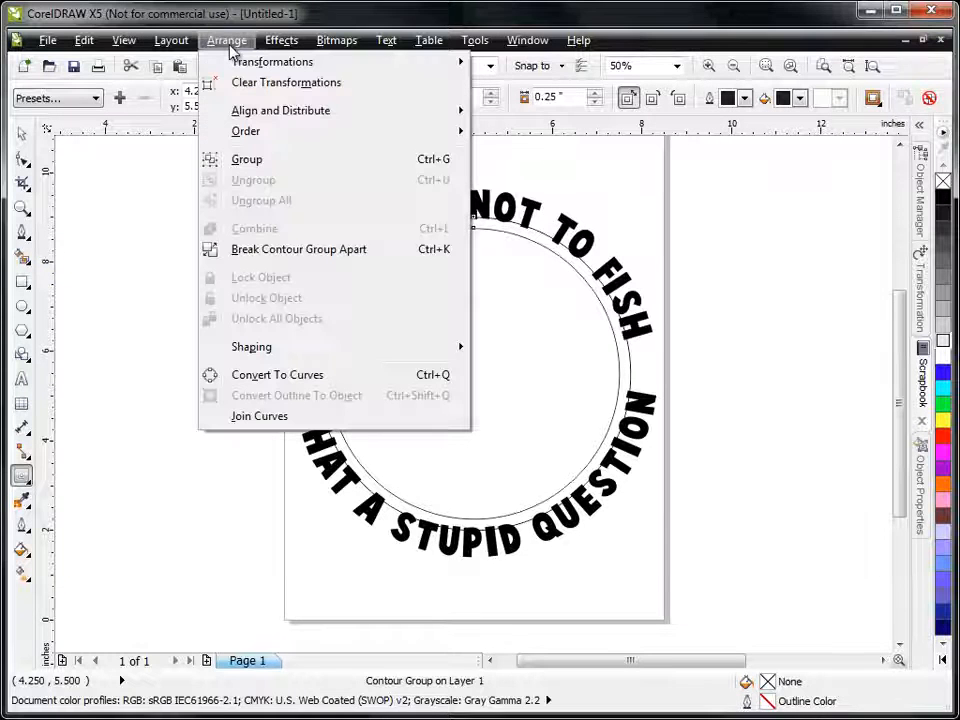
pyautogui.click(283, 252)
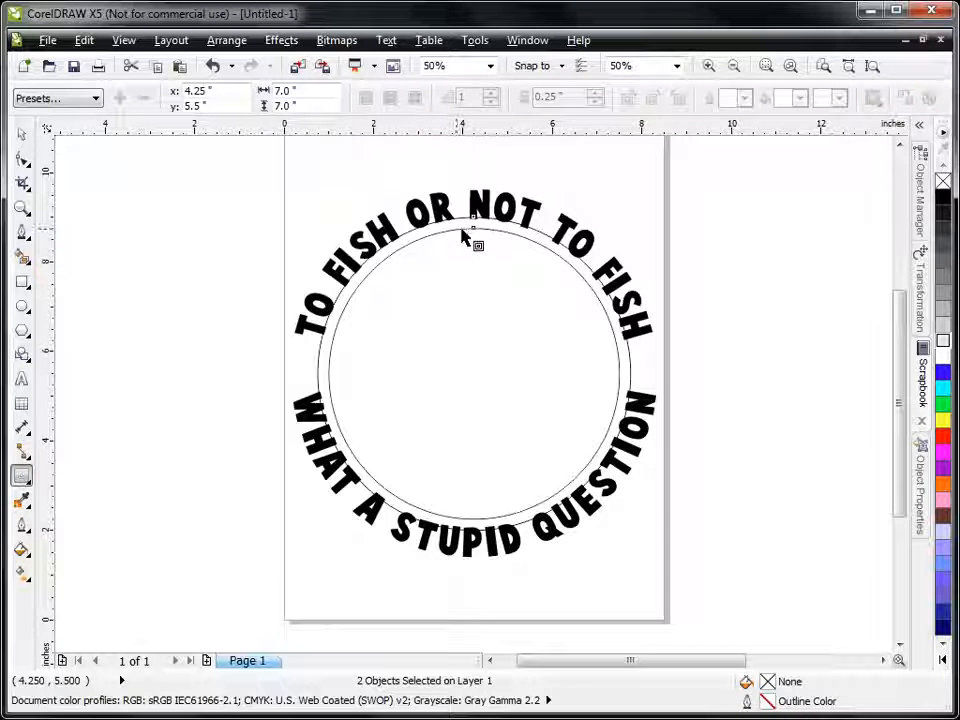
# Step: Subtract the inner circle from the outer one with Back Minus Front, fill the resulting ring with light gray, and deselect it
pyautogui.click(22, 133)
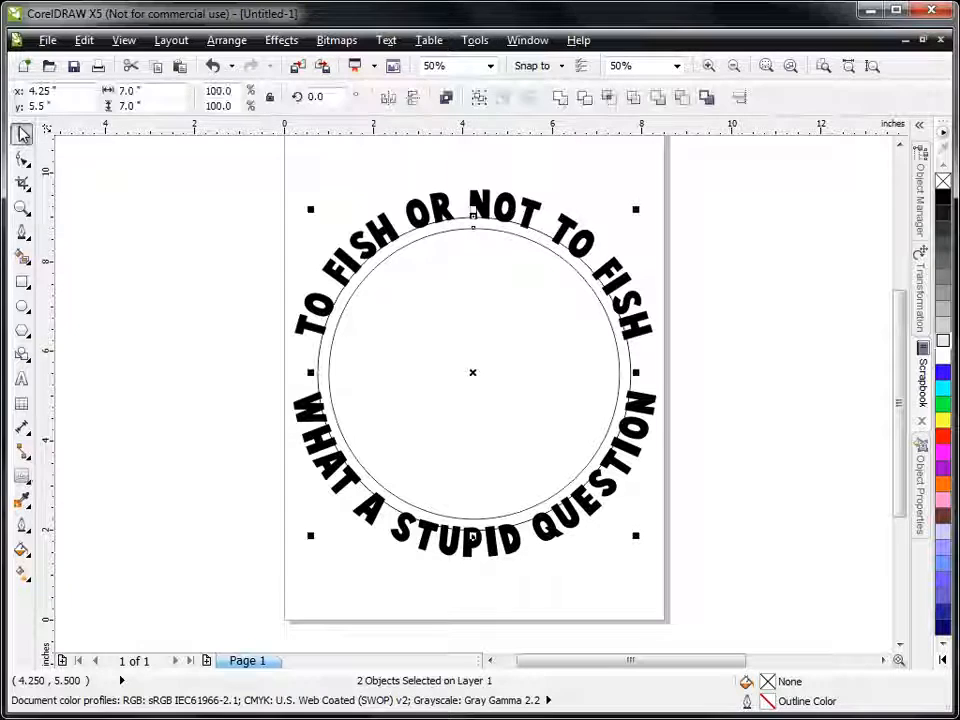
pyautogui.click(681, 98)
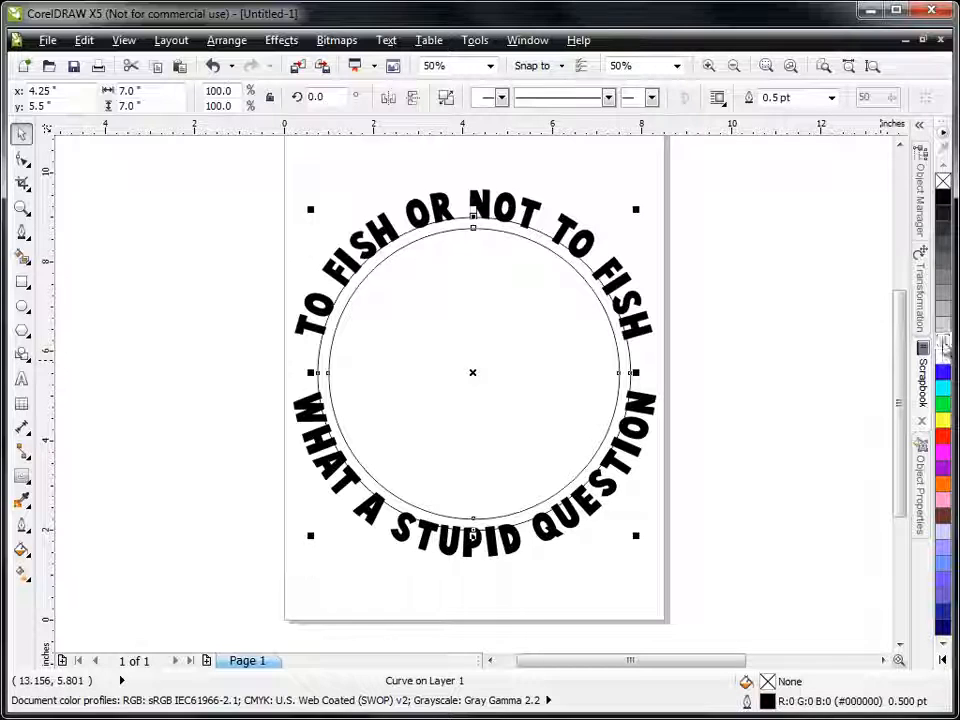
pyautogui.click(943, 342)
pyautogui.click(737, 213)
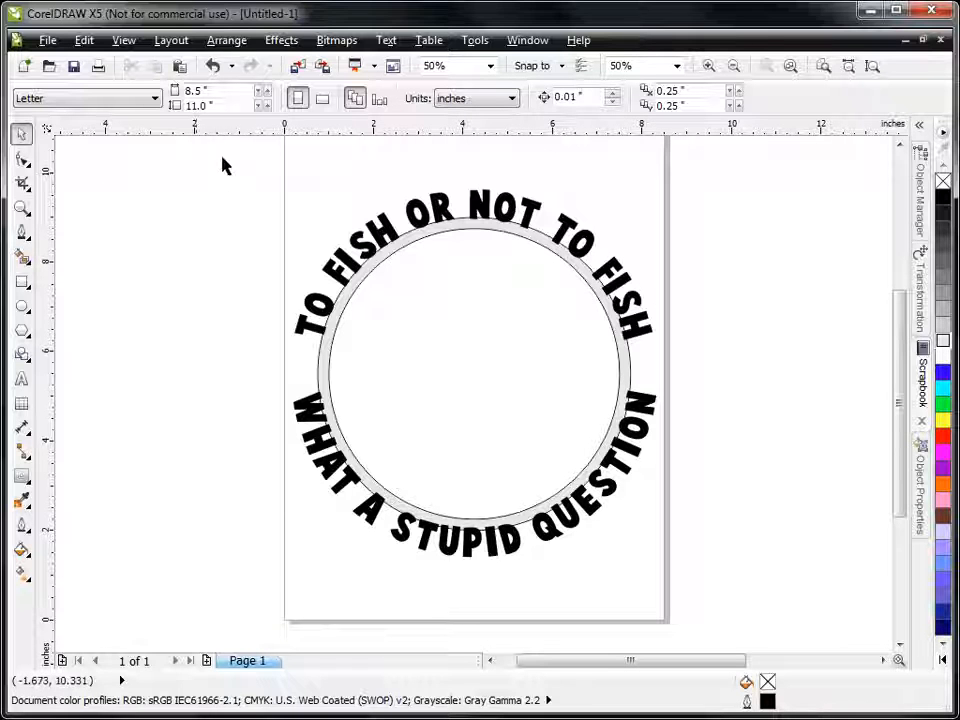
# Step: Weld both curved text lines and the gray ring into a single curve, and deselect it
pyautogui.moveTo(231, 155); pyautogui.dragTo(754, 609)
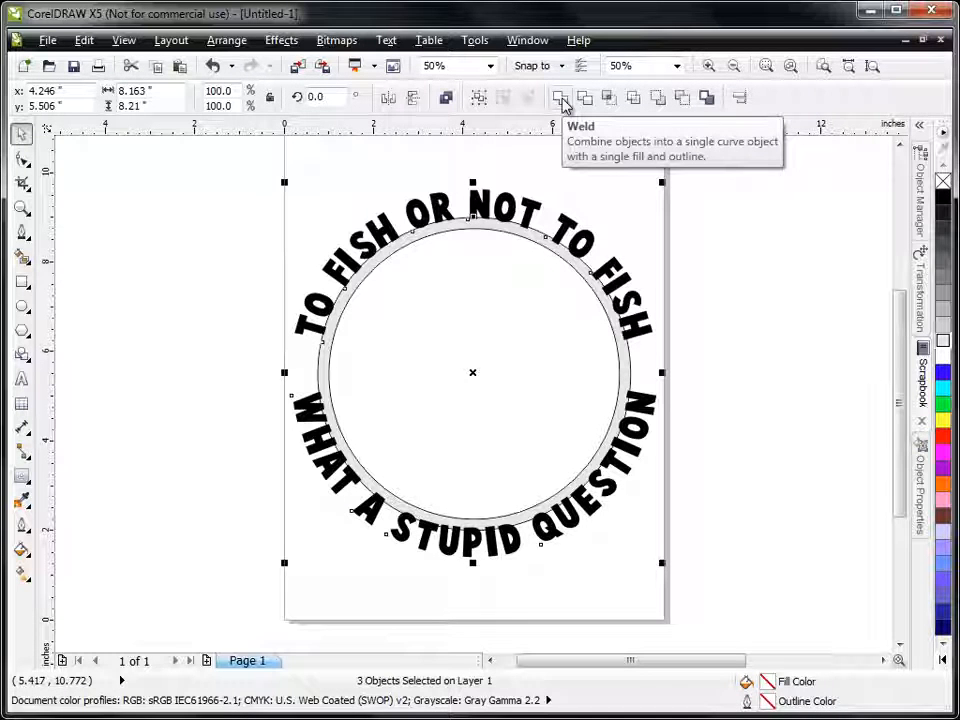
pyautogui.click(563, 102)
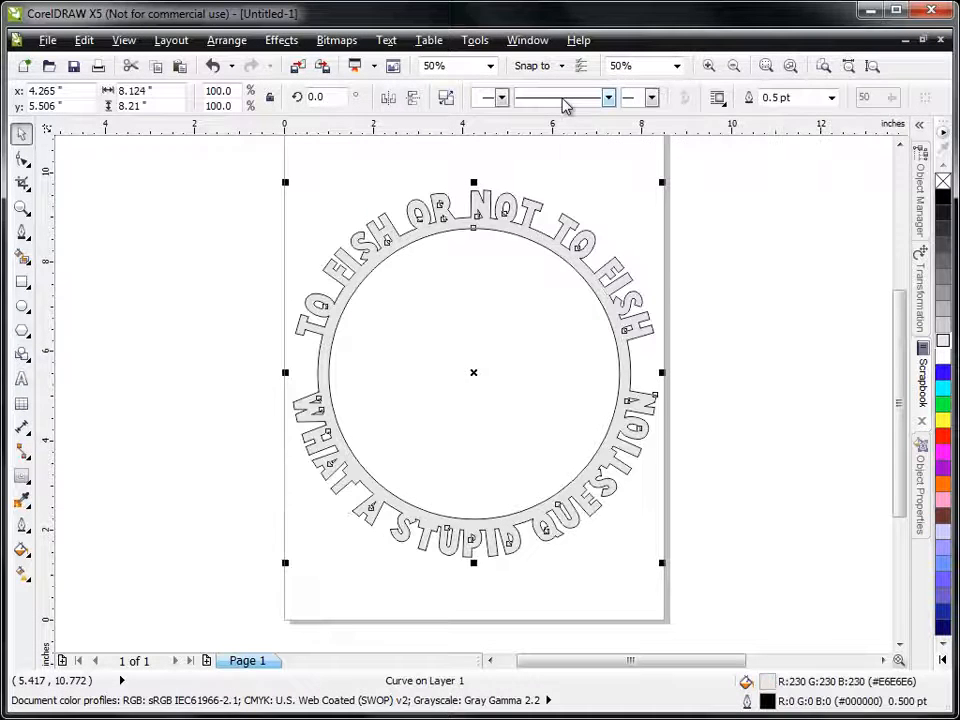
pyautogui.click(208, 243)
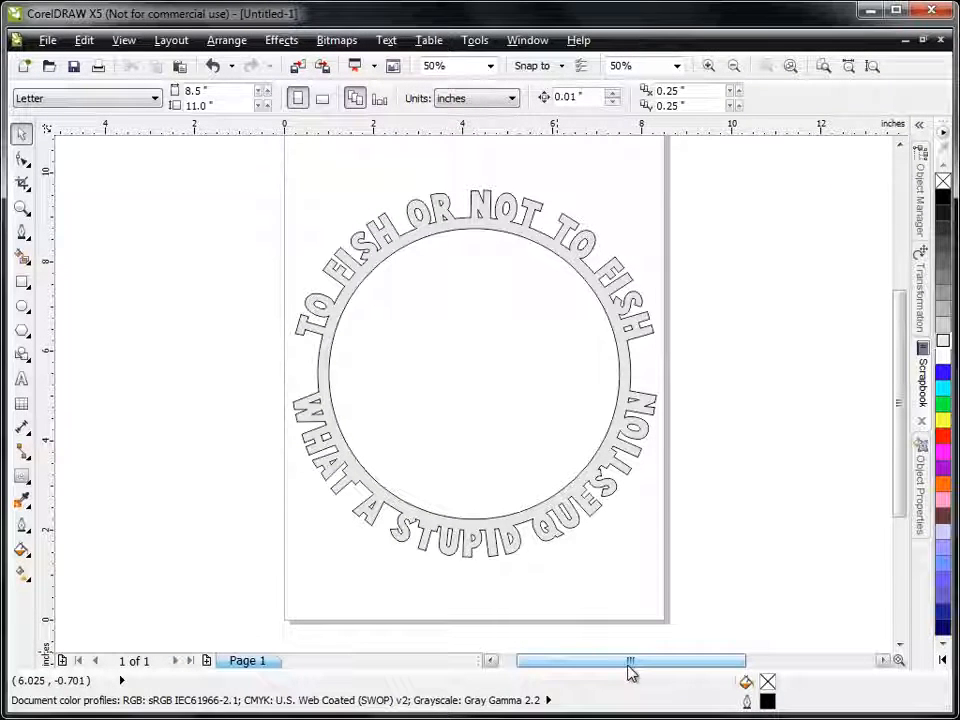
# Step: Move the bass and fisherman artwork from beside the page into the center of the text ring, and deselect it
pyautogui.moveTo(630, 668); pyautogui.dragTo(755, 668)
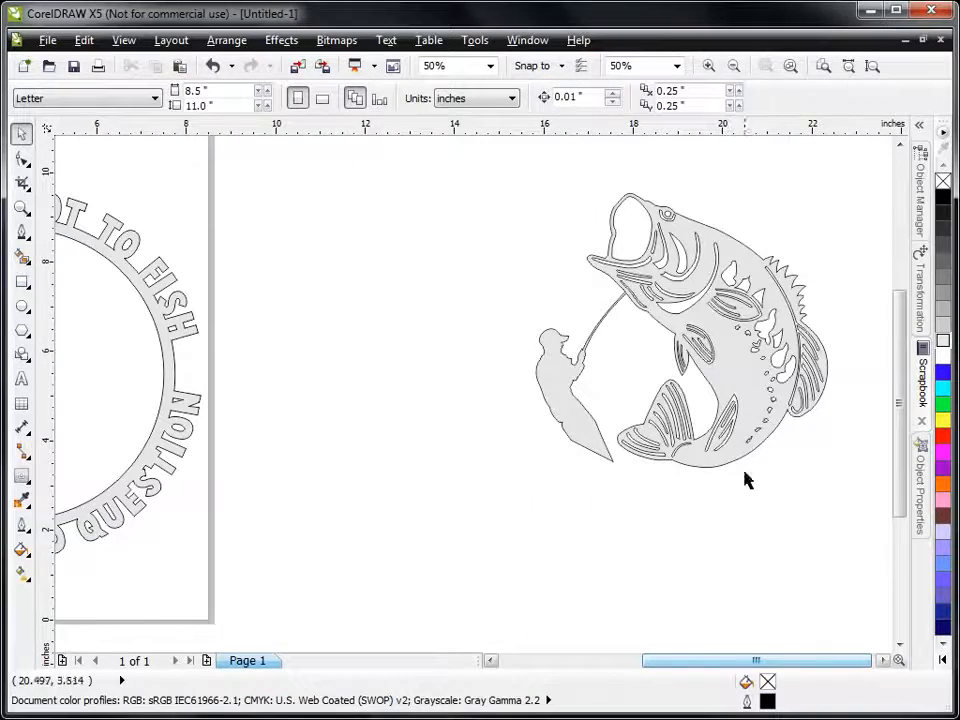
pyautogui.moveTo(755, 366)
pyautogui.mouseDown()
pyautogui.moveTo(311, 390)
pyautogui.moveTo(265, 384)
pyautogui.mouseUp()
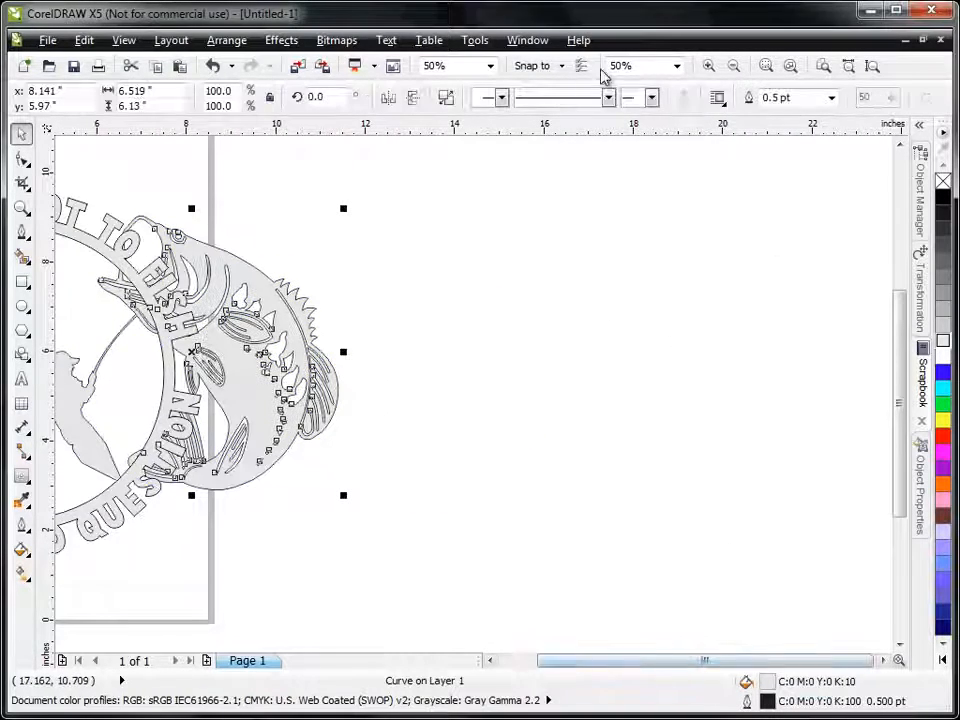
pyautogui.click(872, 66)
pyautogui.click(208, 381)
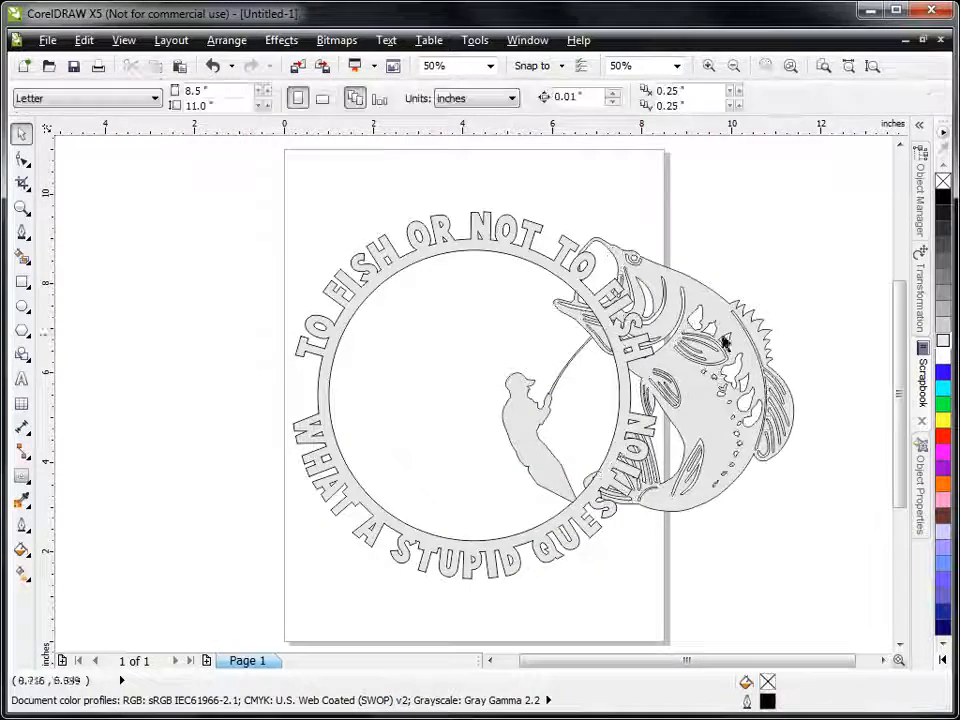
pyautogui.moveTo(739, 386); pyautogui.dragTo(551, 401)
pyautogui.click(787, 494)
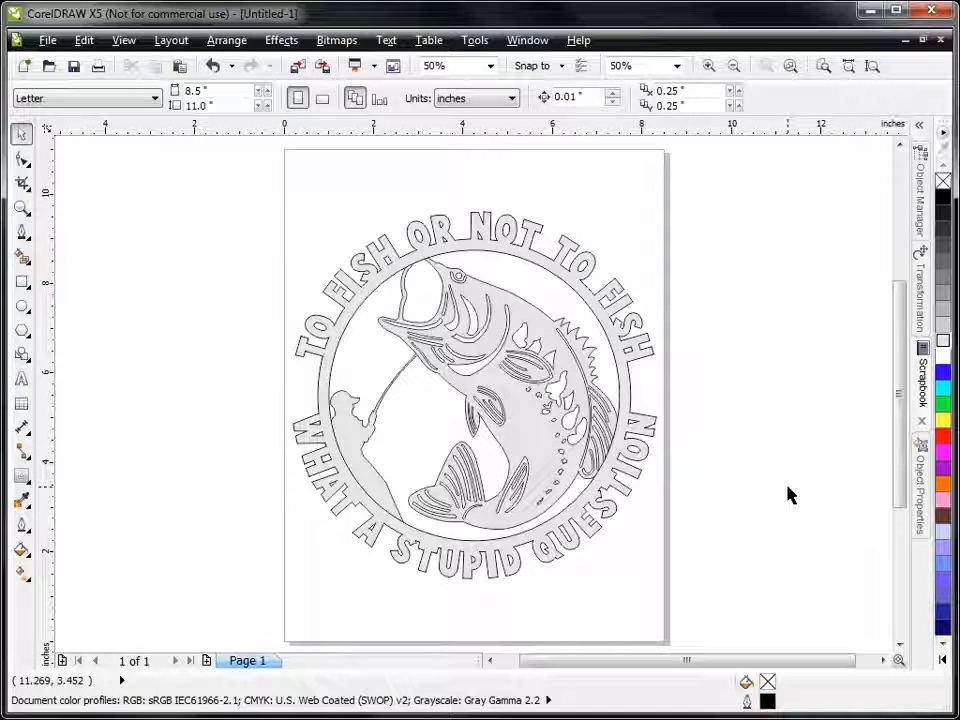
# Step: Nudge the fish artwork right and down to X 4.289", Y 5.421" and stack it in front of the text ring
pyautogui.click(580, 382)
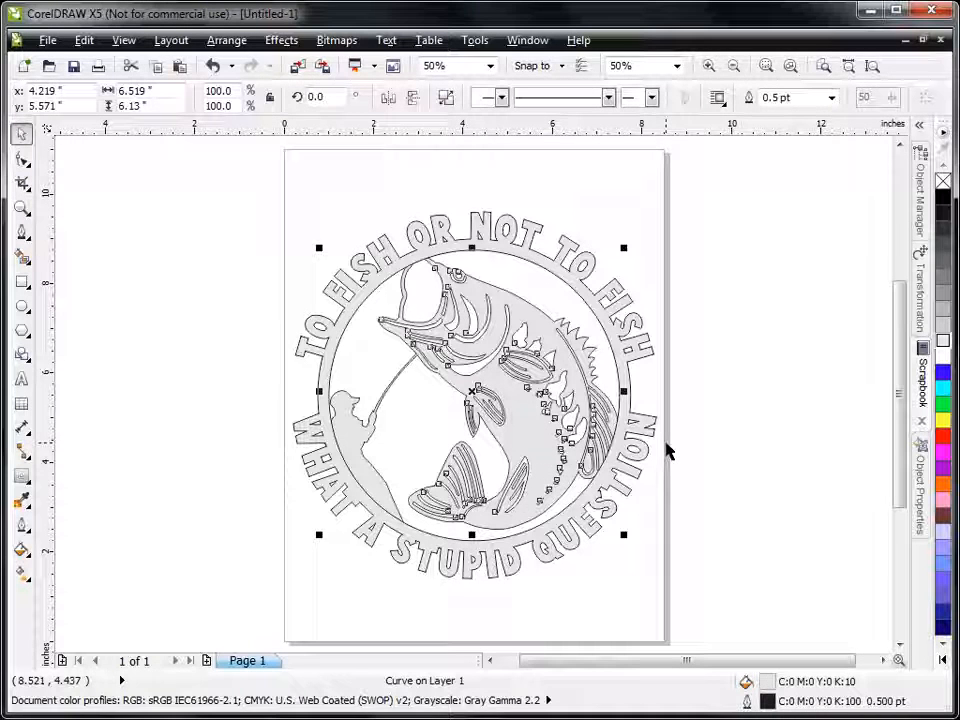
pyautogui.press('Right')
pyautogui.press('Right')
pyautogui.press('Right')
pyautogui.press('Right')
pyautogui.press('Down')
pyautogui.press('Down')
pyautogui.press('Down')
pyautogui.press('Down')
pyautogui.press('Down')
pyautogui.press('Down')
pyautogui.press('Down')
pyautogui.press('Down')
pyautogui.press('Down')
pyautogui.press('Down')
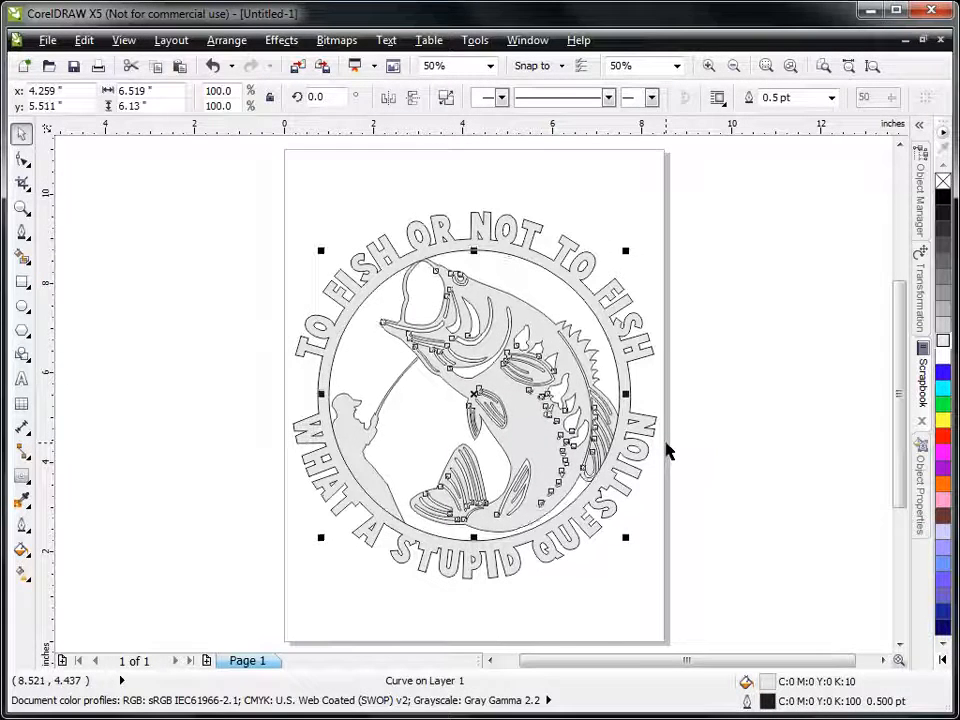
pyautogui.press('Right')
pyautogui.press('Right')
pyautogui.press('Right')
pyautogui.press('Right')
pyautogui.press('Right')
pyautogui.press('Up')
pyautogui.press('Up')
pyautogui.press('Up')
pyautogui.press('Up')
pyautogui.press('Down')
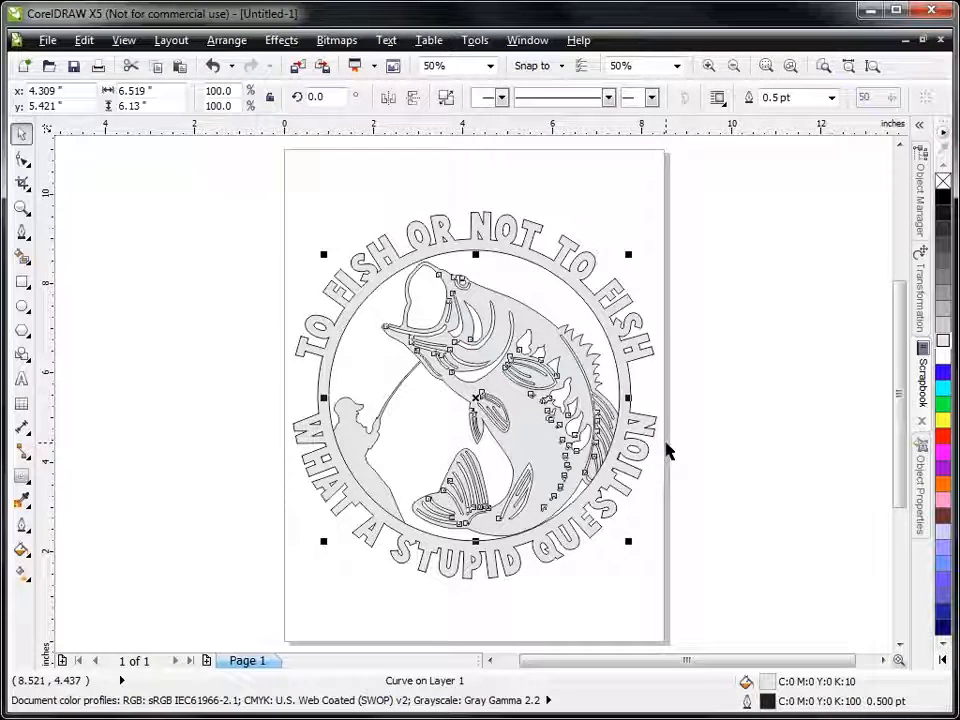
pyautogui.press('Left')
pyautogui.press('Left')
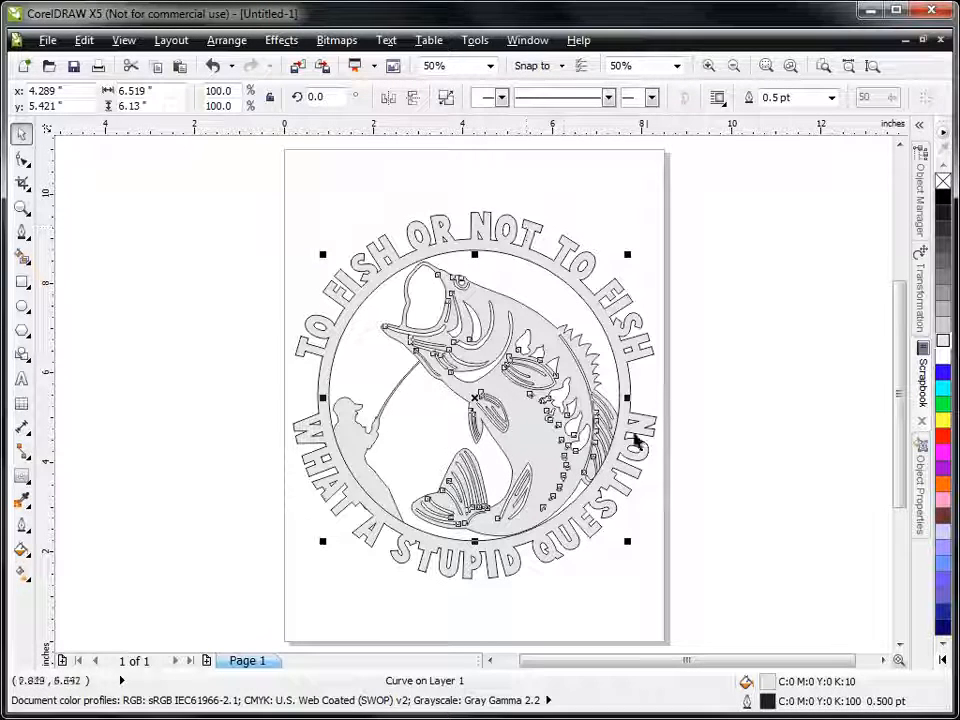
pyautogui.click(920, 195)
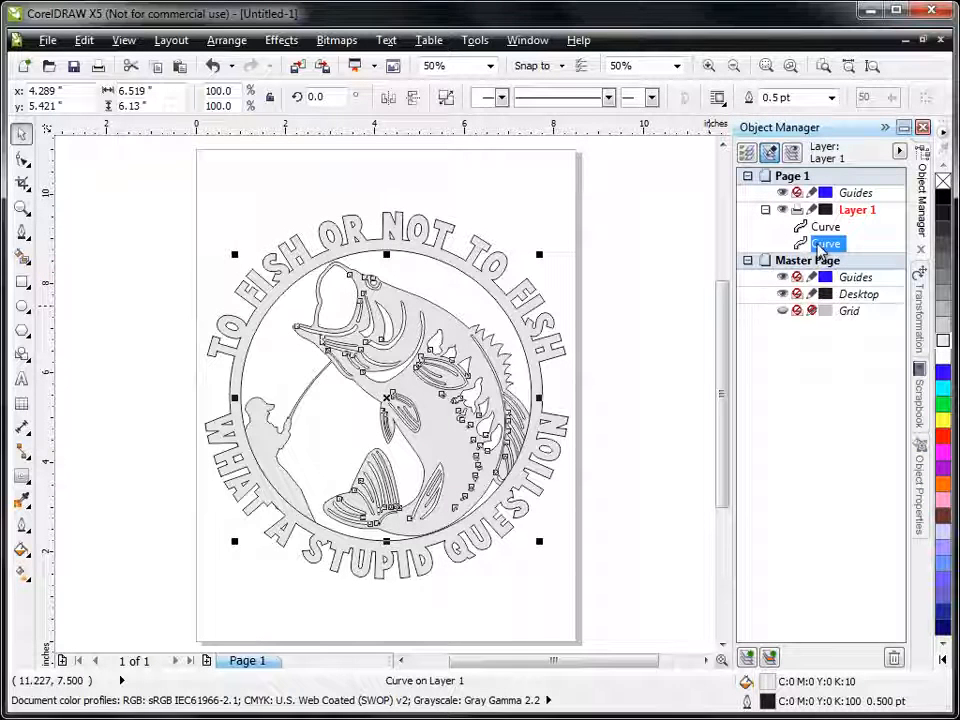
pyautogui.click(824, 227)
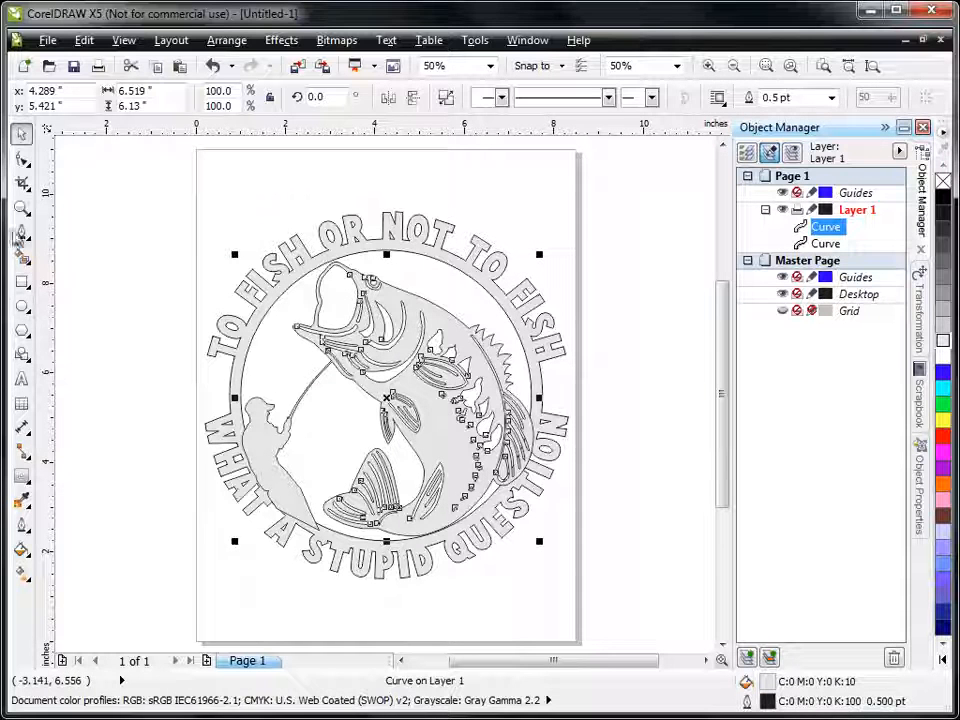
# Step: Draw a closed Pen shape, about 0.49 by 1.11 inches, over the ring's inner edge where it shows through the bass's rear fin slots
pyautogui.press('z')
pyautogui.moveTo(465, 378); pyautogui.dragTo(568, 510)
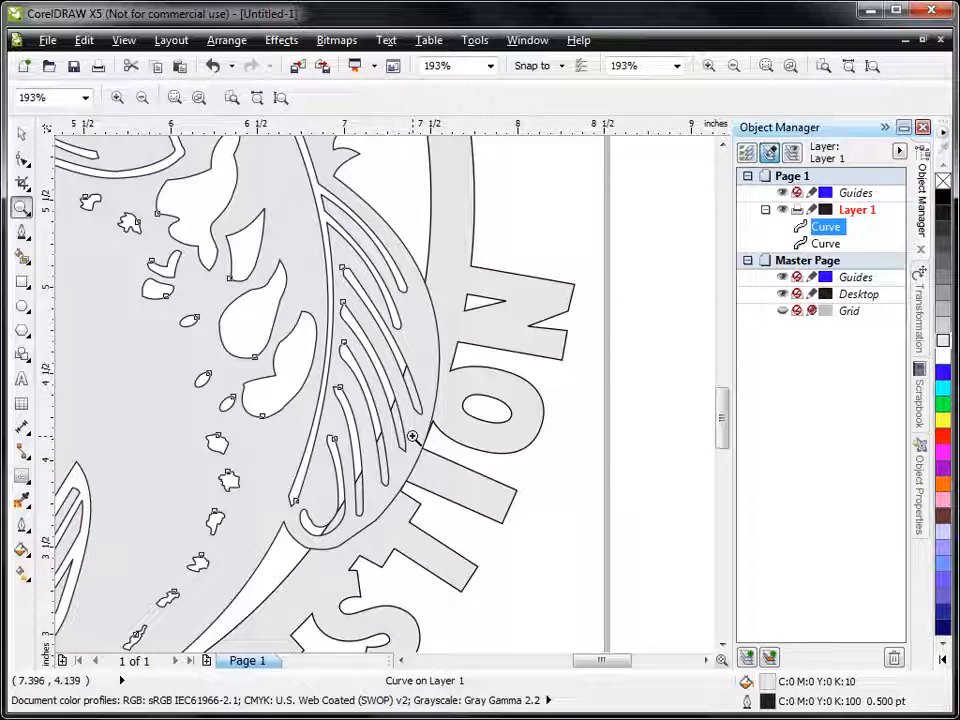
pyautogui.click(24, 240)
pyautogui.click(82, 313)
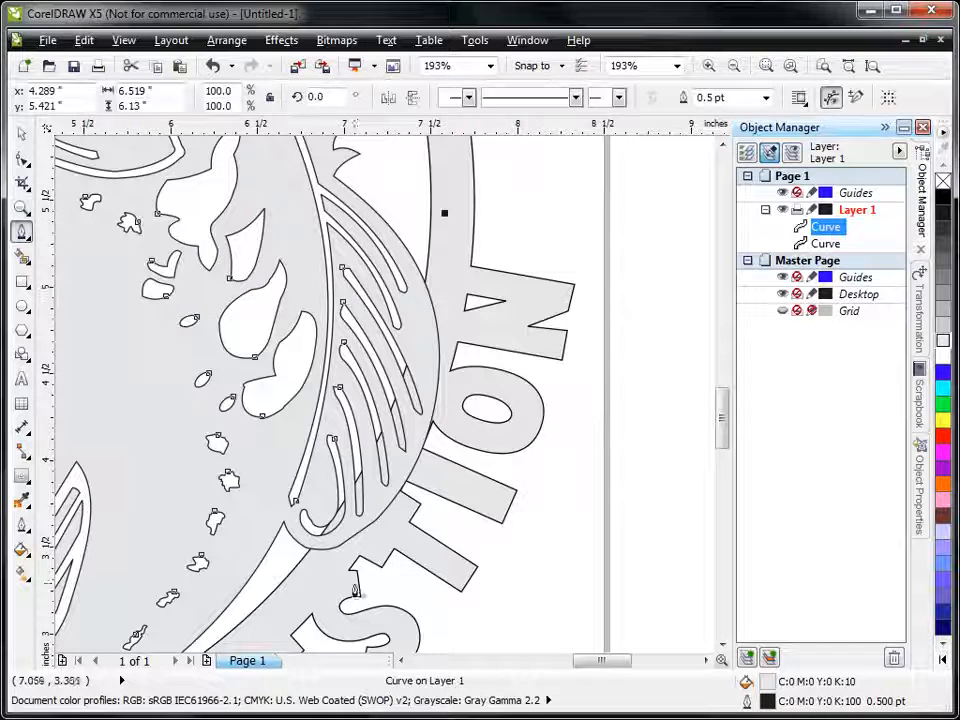
pyautogui.click(349, 481)
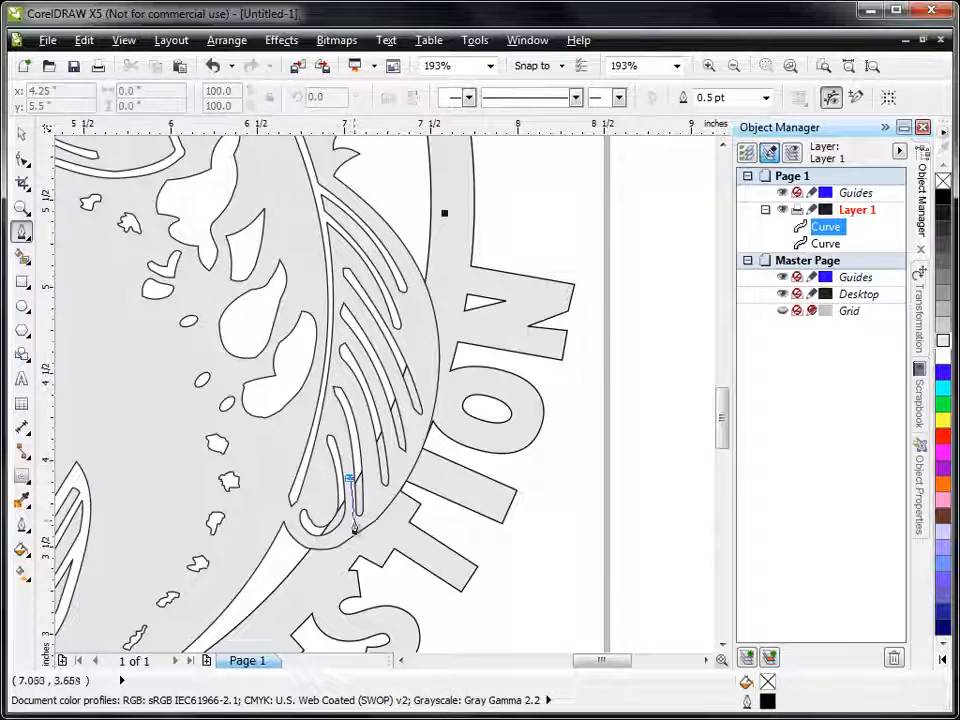
pyautogui.click(350, 530)
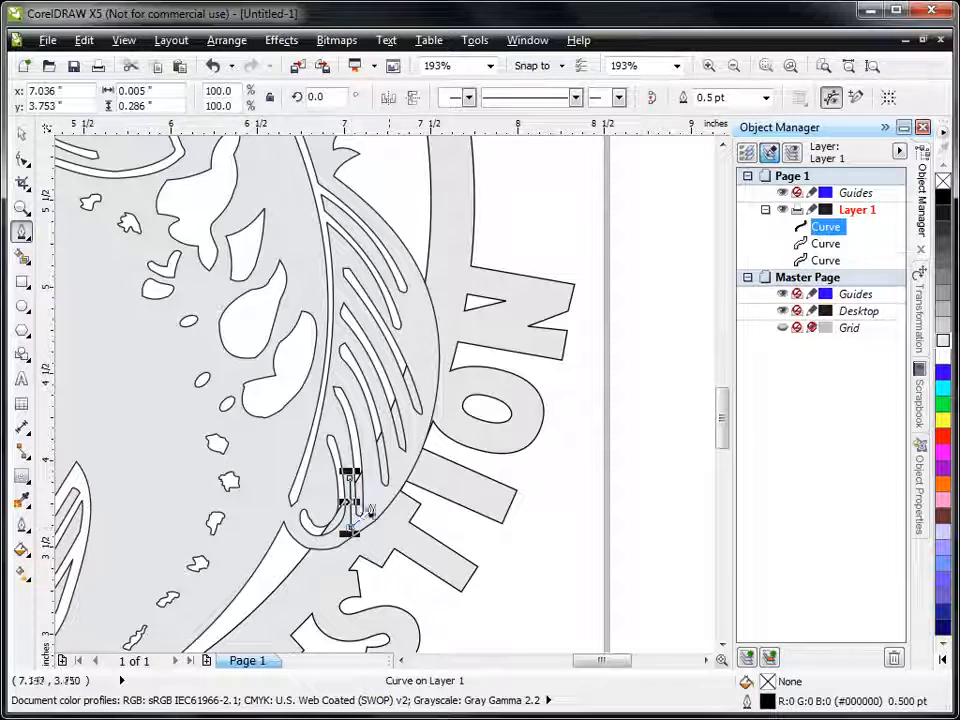
pyautogui.moveTo(414, 441); pyautogui.dragTo(434, 390)
pyautogui.click(434, 383)
pyautogui.click(400, 336)
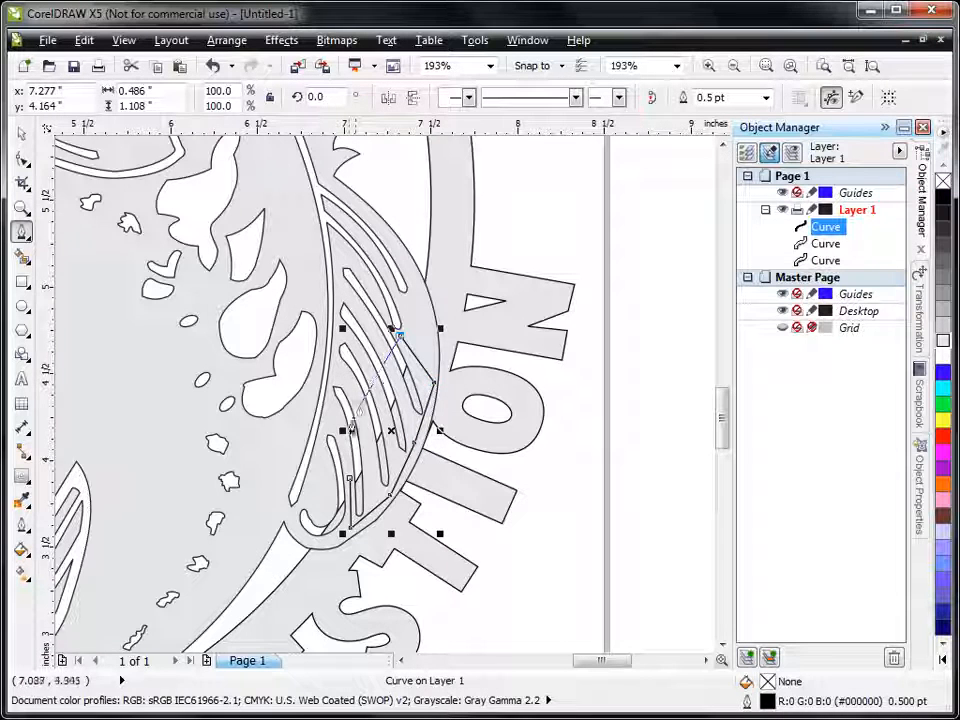
pyautogui.click(349, 483)
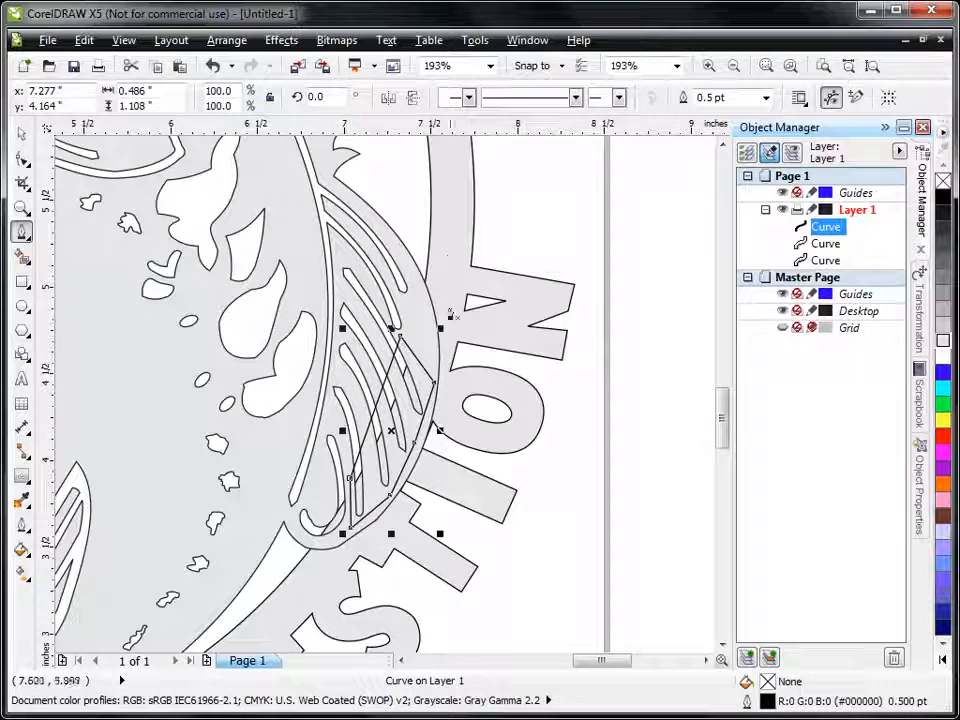
# Step: Subtract the pen-drawn shape from the text ring with Back Minus Front
pyautogui.click(21, 133)
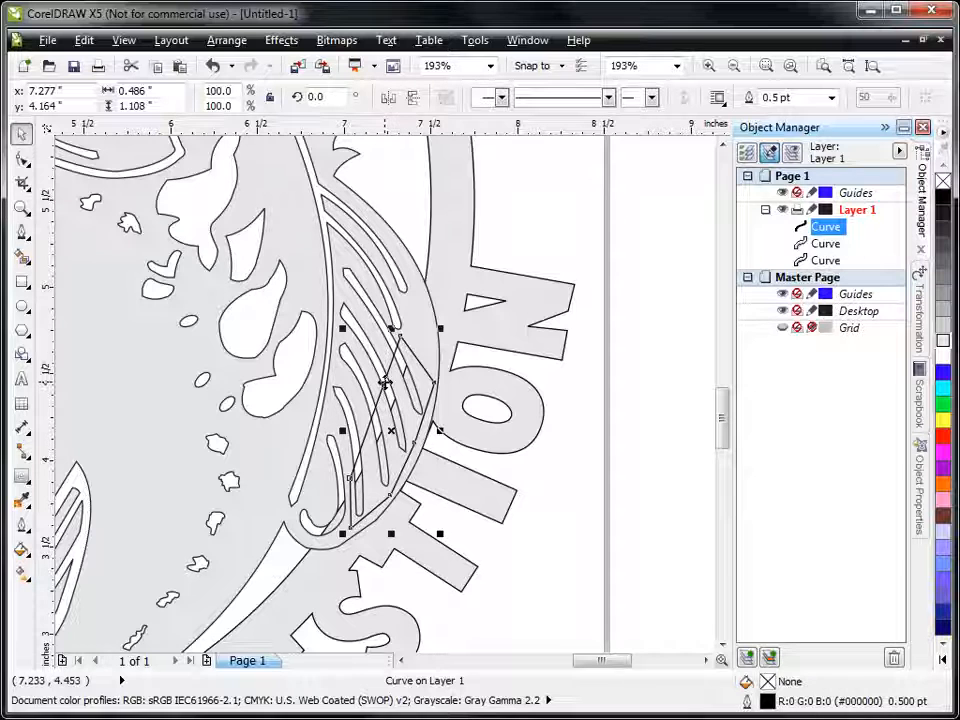
pyautogui.keyDown('shift'); pyautogui.click(450, 240); pyautogui.keyUp('shift')
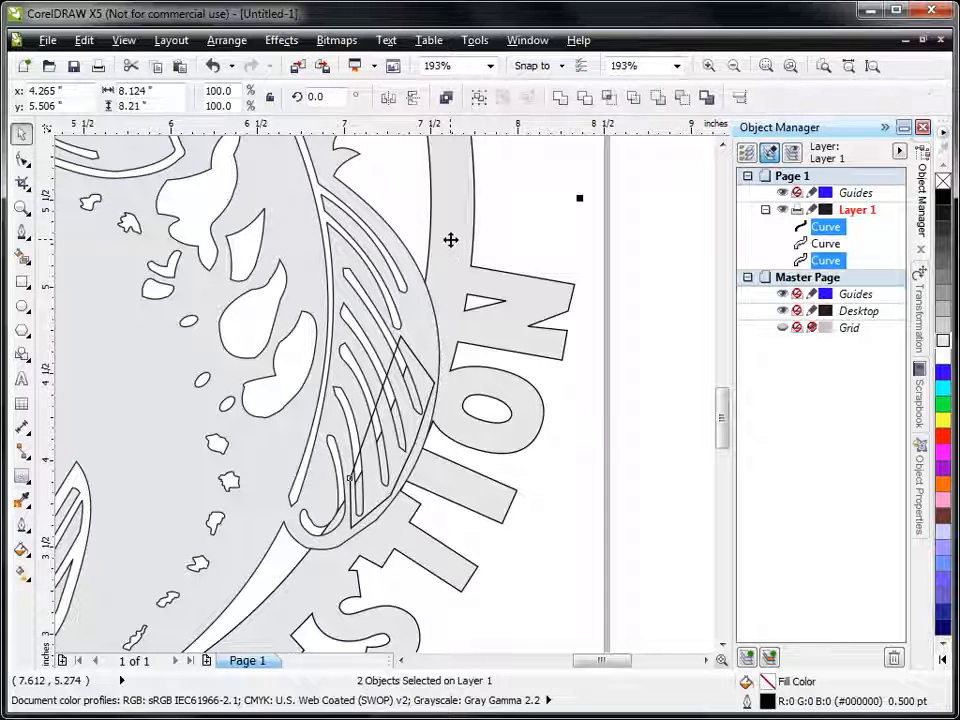
pyautogui.click(684, 99)
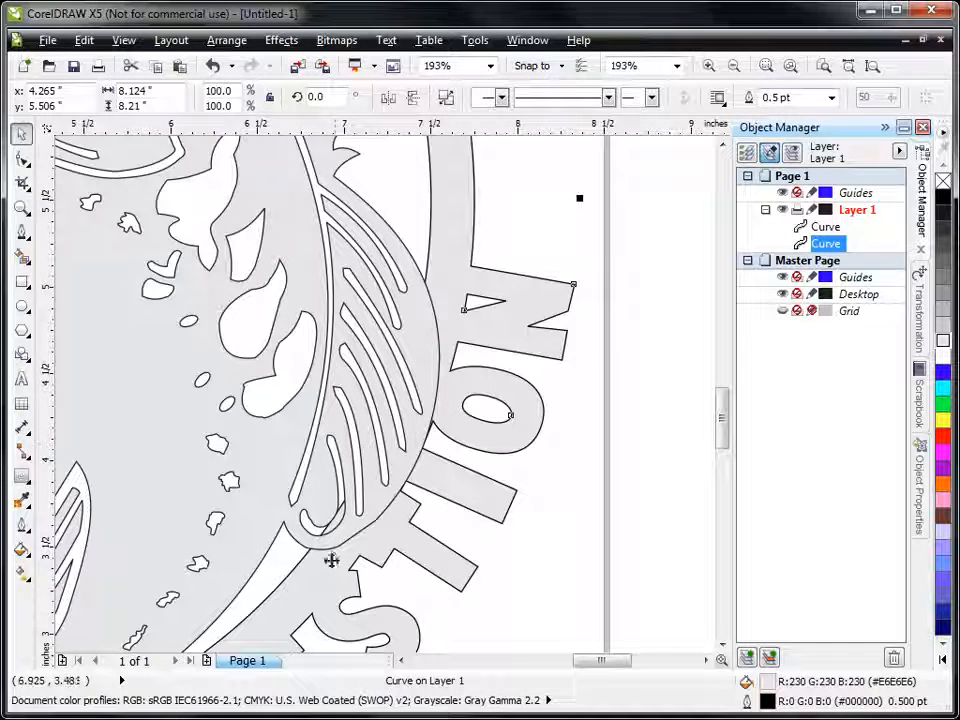
# Step: Draw a second closed Pen shape, about 0.26 by 0.49 inches, around the hooked slot at the rear fin's lower tip
pyautogui.click(22, 231)
pyautogui.click(322, 488)
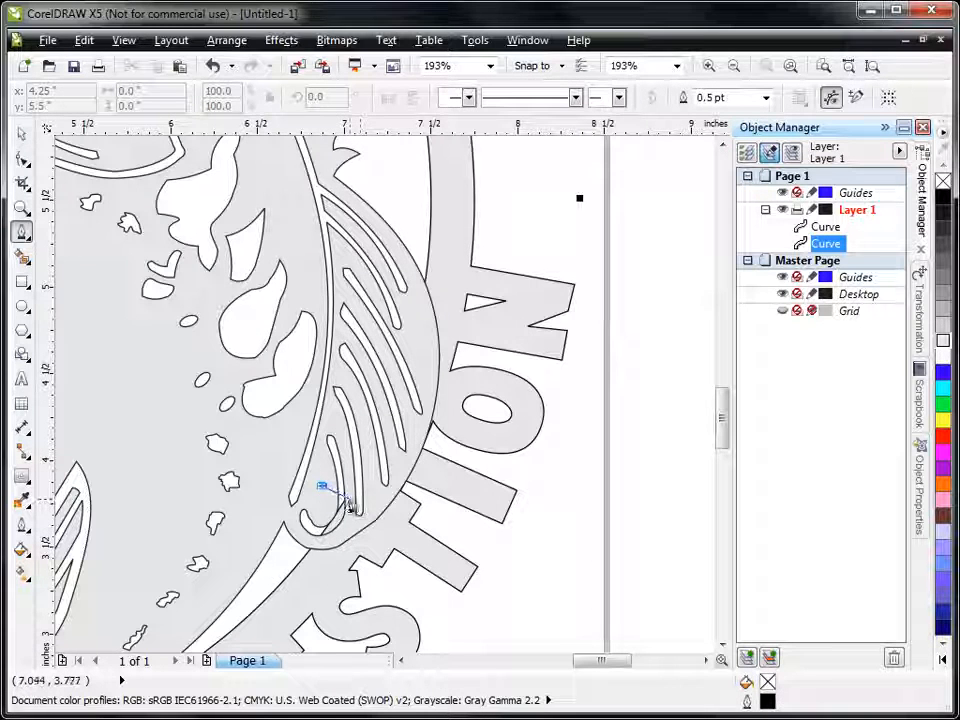
pyautogui.click(350, 500)
pyautogui.click(346, 530)
pyautogui.click(305, 571)
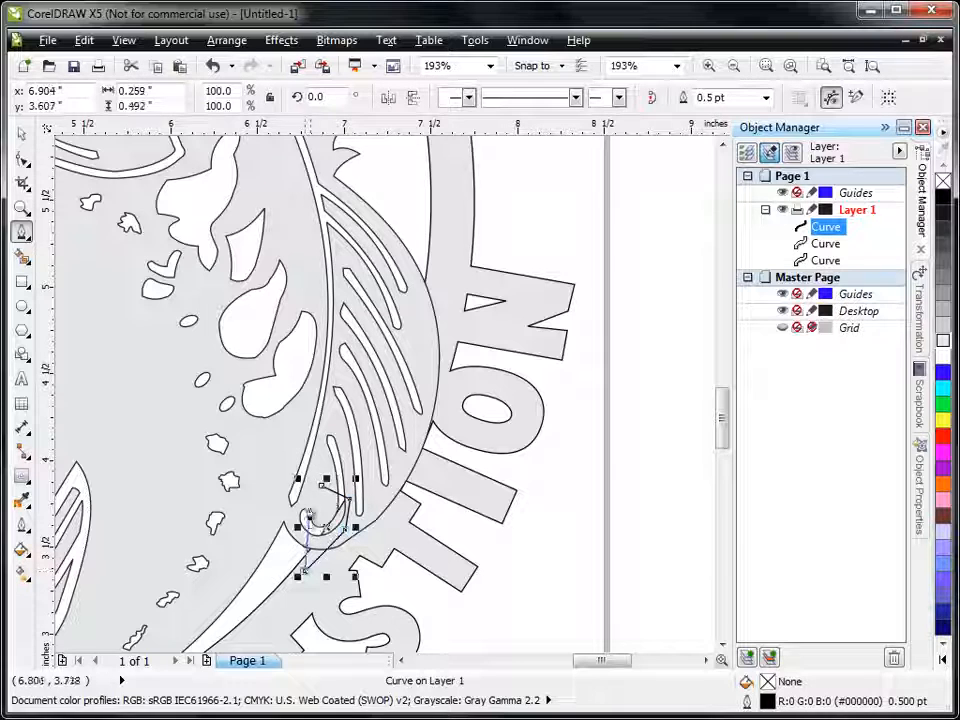
pyautogui.click(310, 498)
pyautogui.click(321, 490)
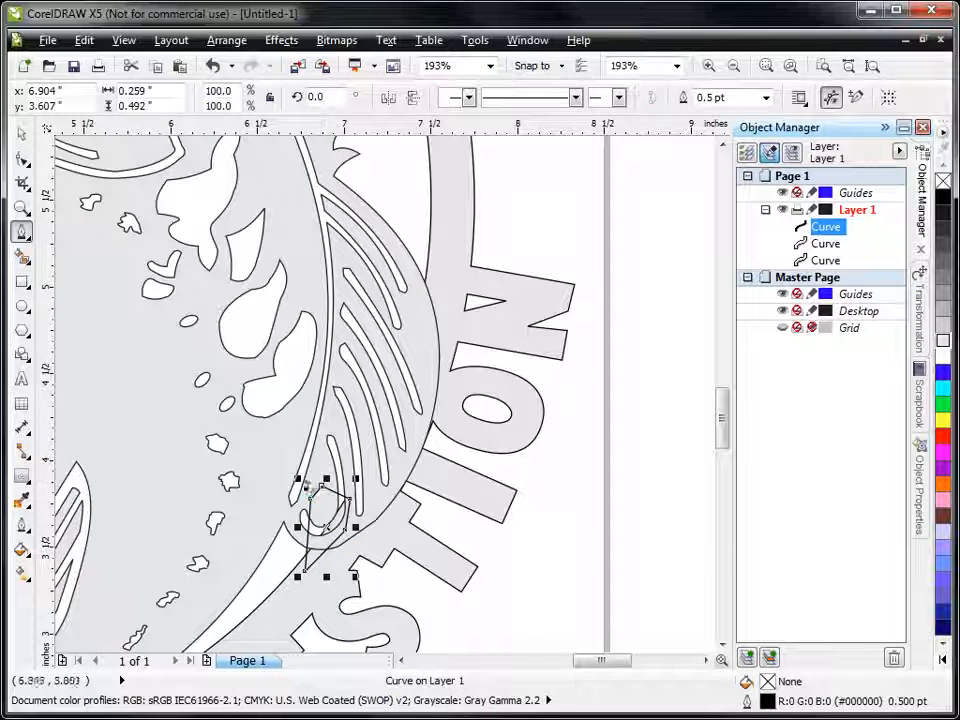
# Step: Try subtracting the second pen shape from the text ring with Back Minus Front, and undo the trim
pyautogui.press('space')
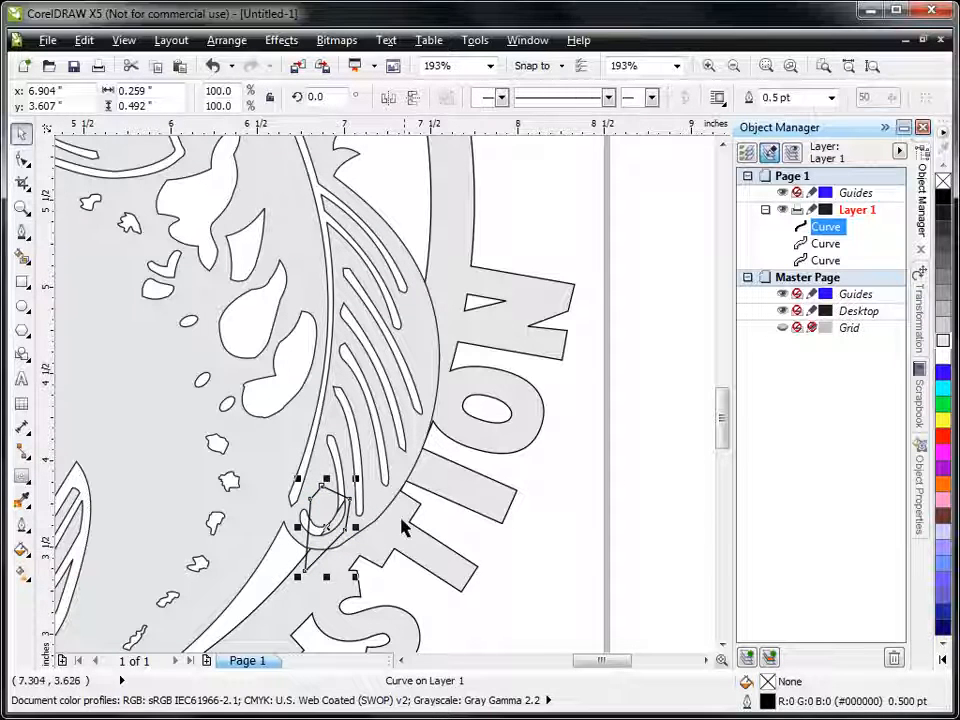
pyautogui.keyDown('shift'); pyautogui.click(447, 272); pyautogui.keyUp('shift')
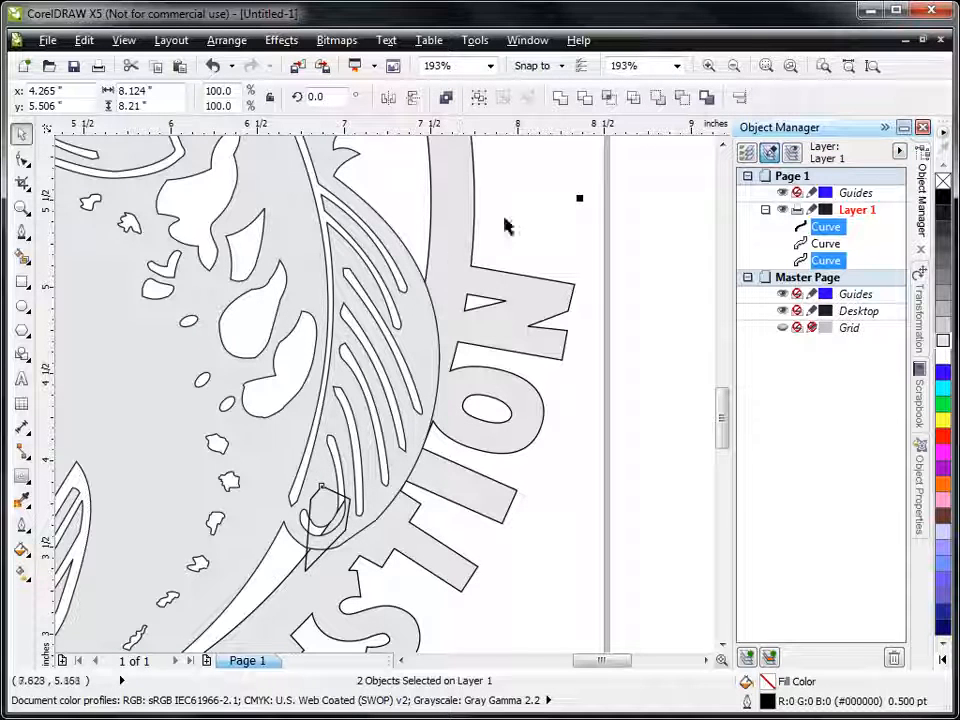
pyautogui.click(690, 100)
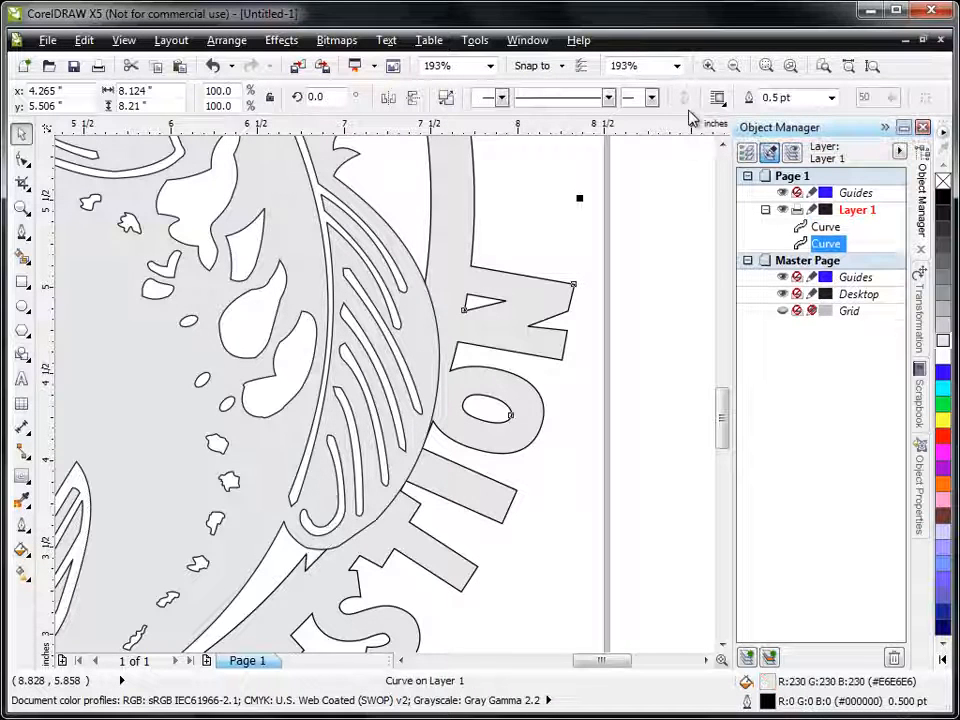
pyautogui.click(213, 66)
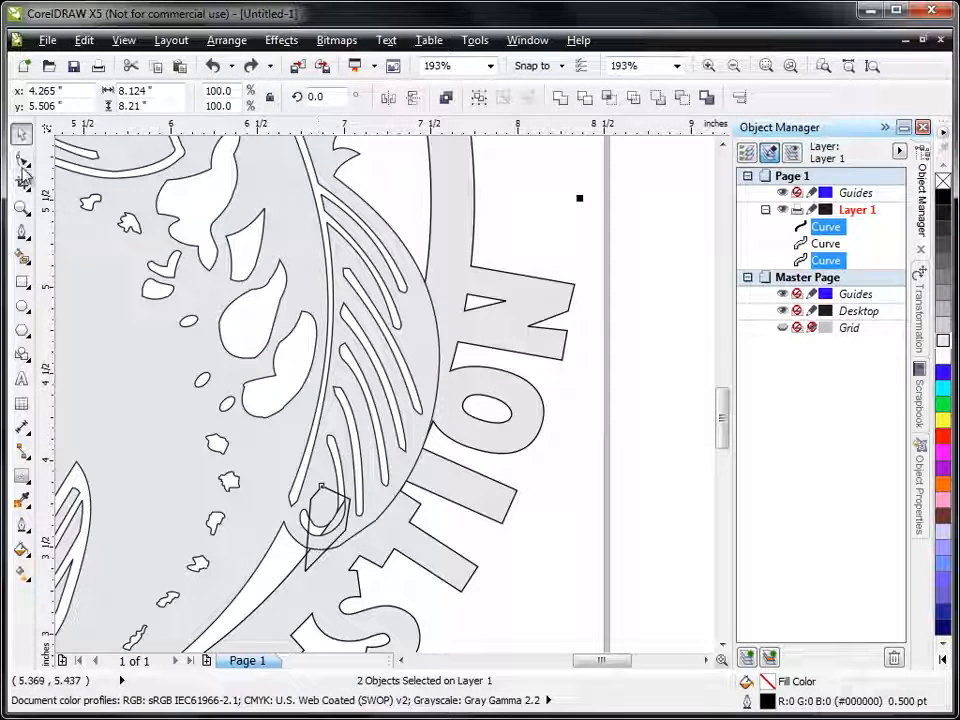
# Step: Move the second cutting shape's lowest node up to the fin's lower edge with the Shape tool, and deselect everything
pyautogui.click(22, 158)
pyautogui.moveTo(306, 578); pyautogui.dragTo(316, 546)
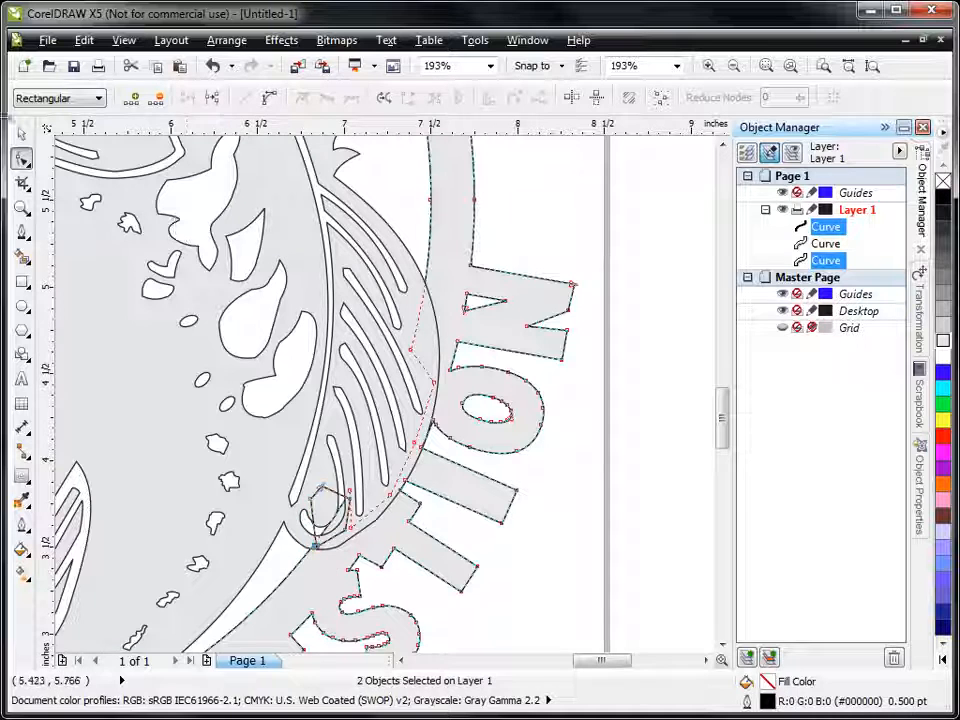
pyautogui.click(22, 133)
pyautogui.click(414, 508)
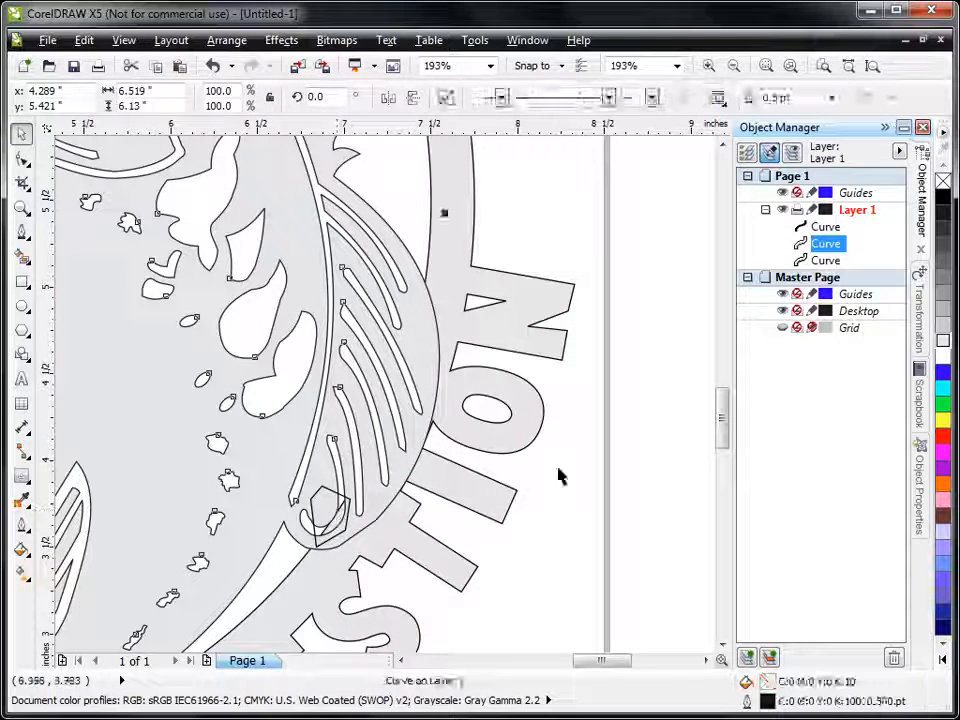
pyautogui.click(681, 403)
# Step: Subtract the adjusted cutting shape from the text ring with Back Minus Front
pyautogui.click(334, 541)
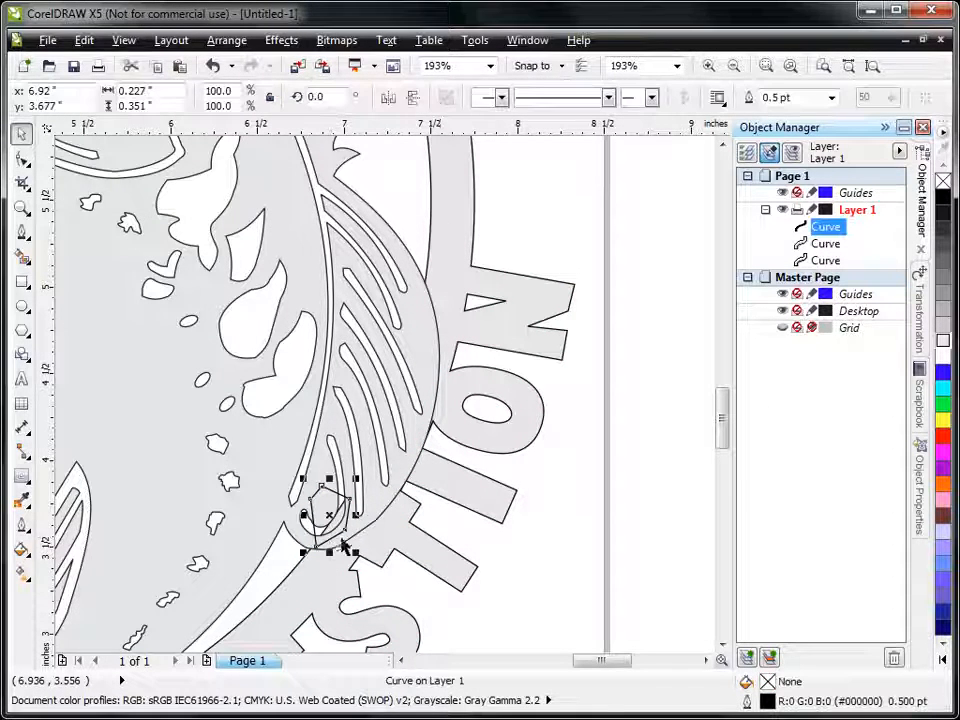
pyautogui.keyDown('shift'); pyautogui.click(453, 230); pyautogui.keyUp('shift')
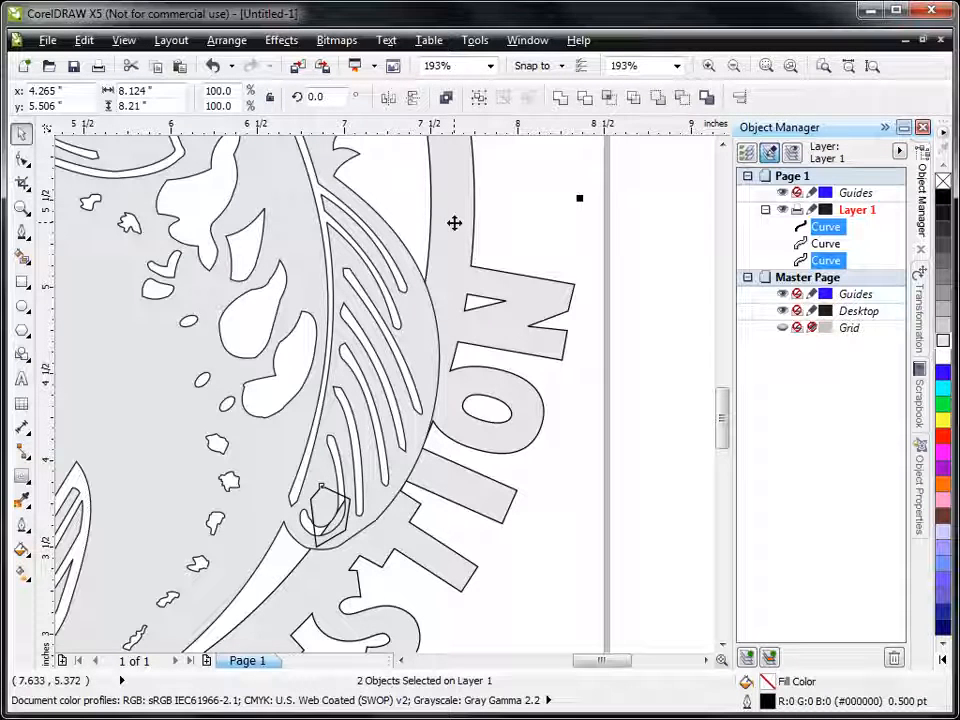
pyautogui.hotkey('ctrl', 'l')
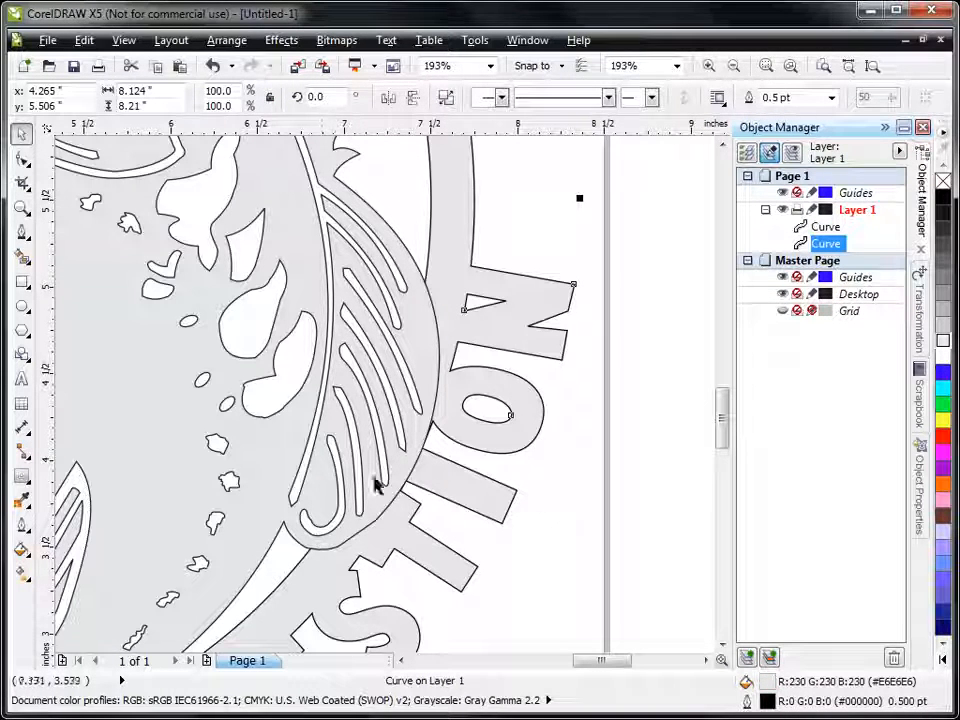
pyautogui.click(871, 66)
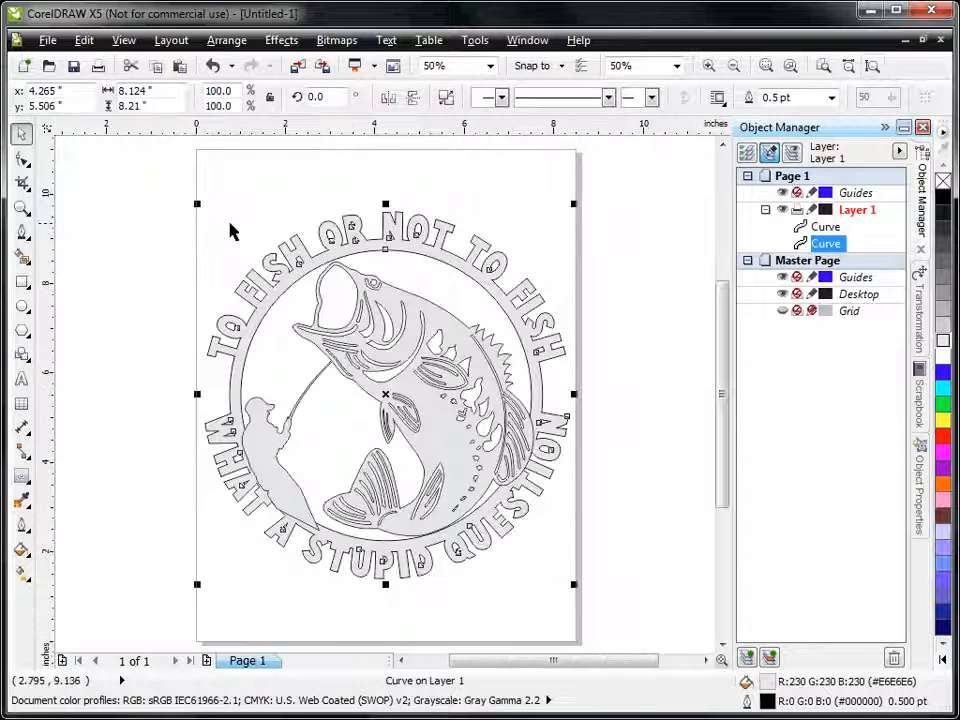
# Step: Weld the text ring and the bass-and-fisherman artwork into a single curve, and deselect it
pyautogui.moveTo(152, 163); pyautogui.dragTo(636, 628)
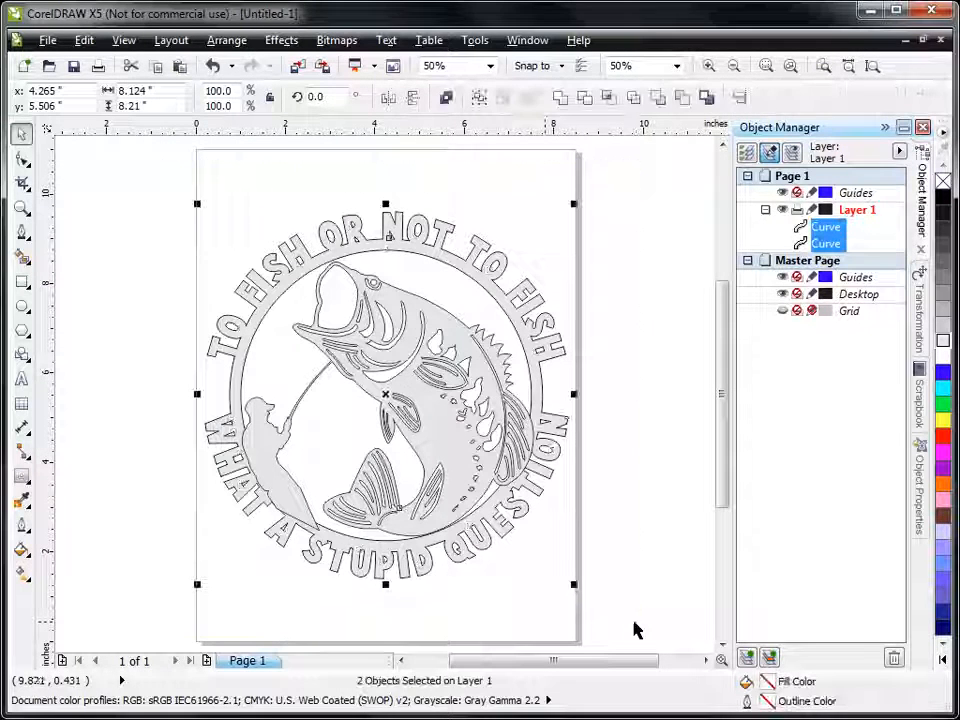
pyautogui.click(560, 97)
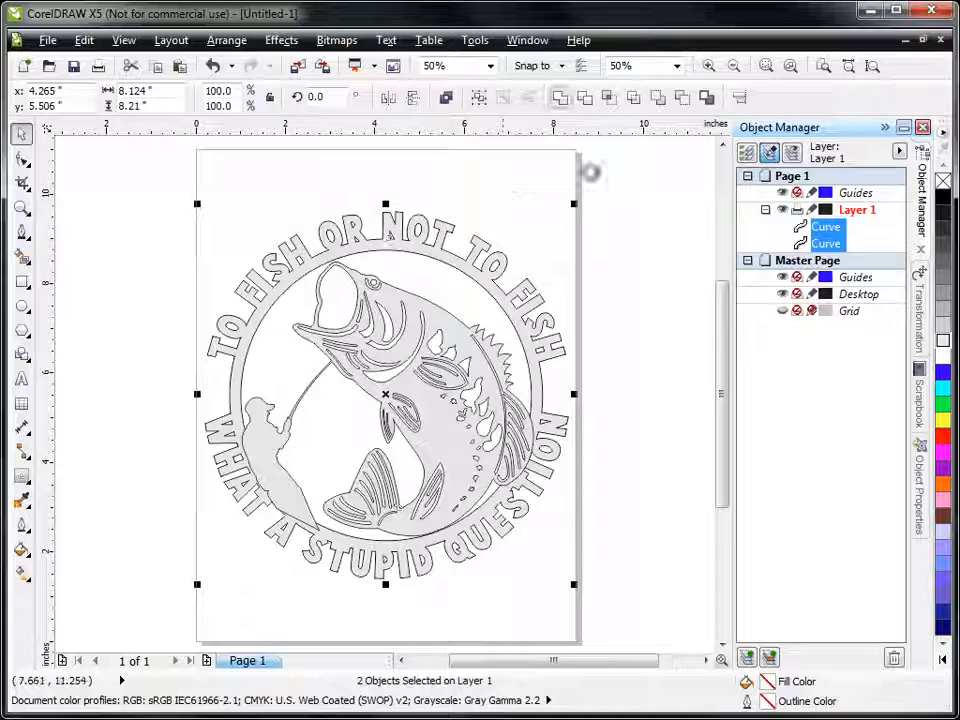
pyautogui.click(697, 348)
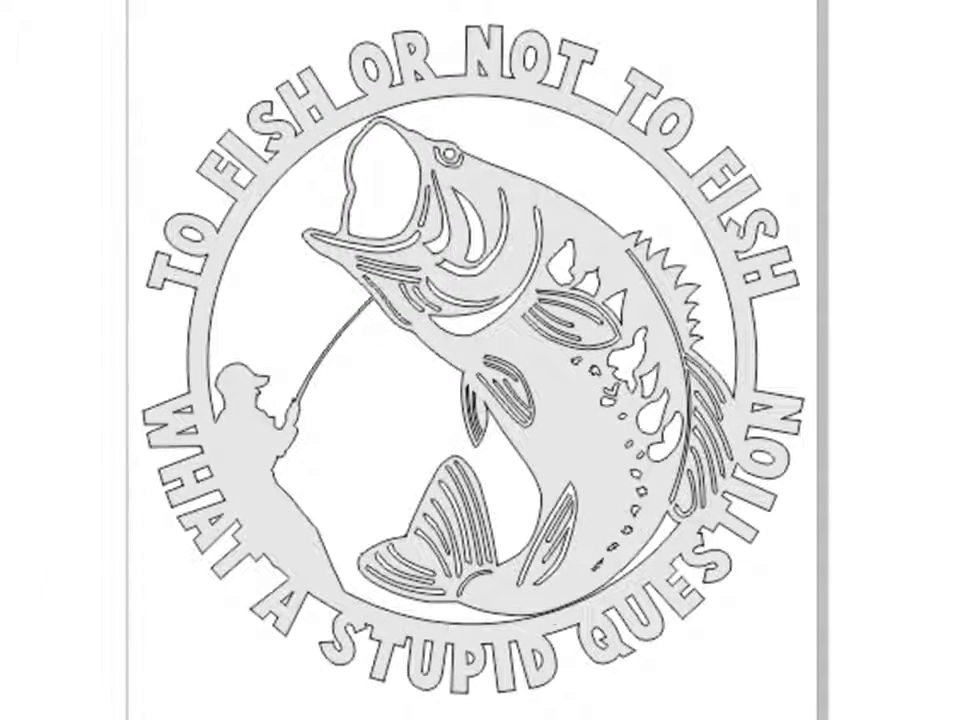
# Step: Undo the weld to compare the overlapping outlines, and weld the text ring and artwork together again
pyautogui.hotkey('ctrl', 'z')
pyautogui.moveTo(35, 1)
pyautogui.mouseDown()
pyautogui.moveTo(60, 1)
pyautogui.moveTo(909, 718)
pyautogui.moveTo(950, 718)
pyautogui.mouseUp()
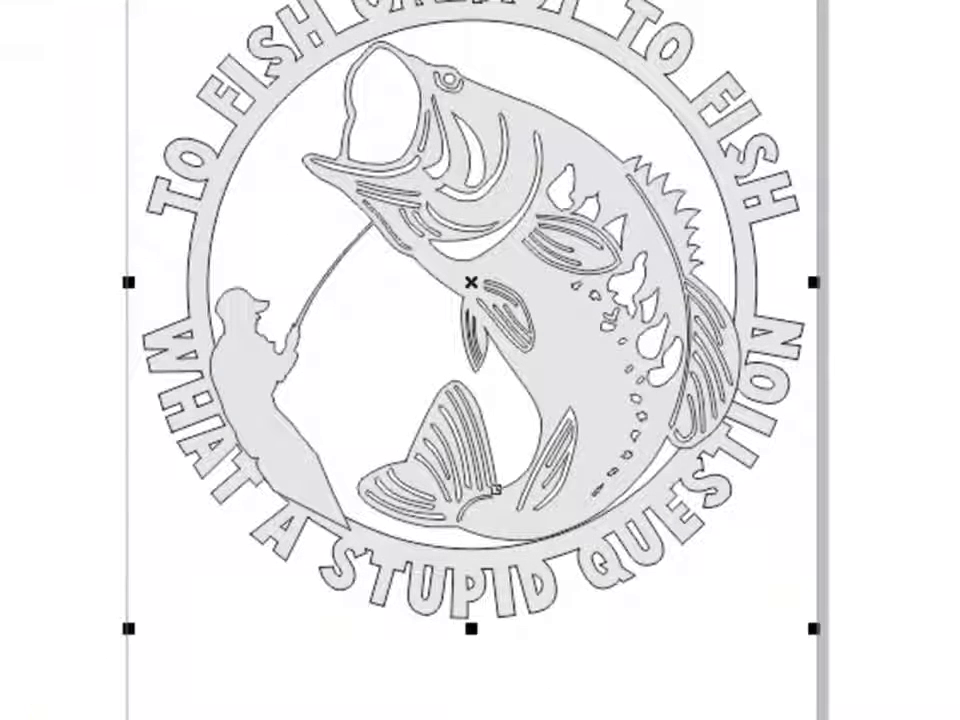
pyautogui.scroll(1, 472, 358)
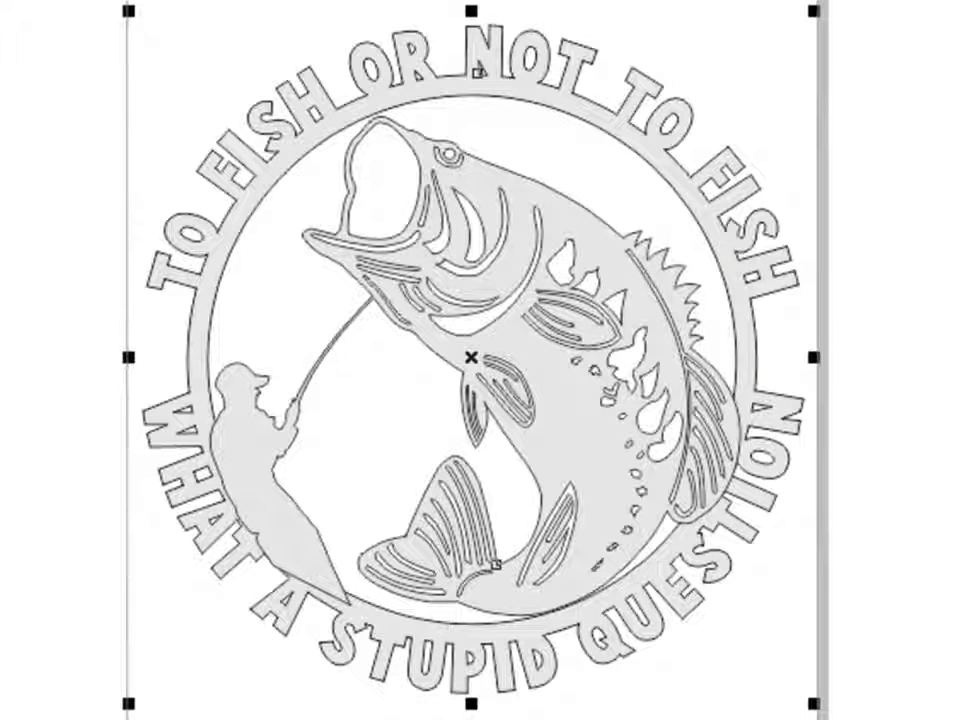
pyautogui.click(860, 385)
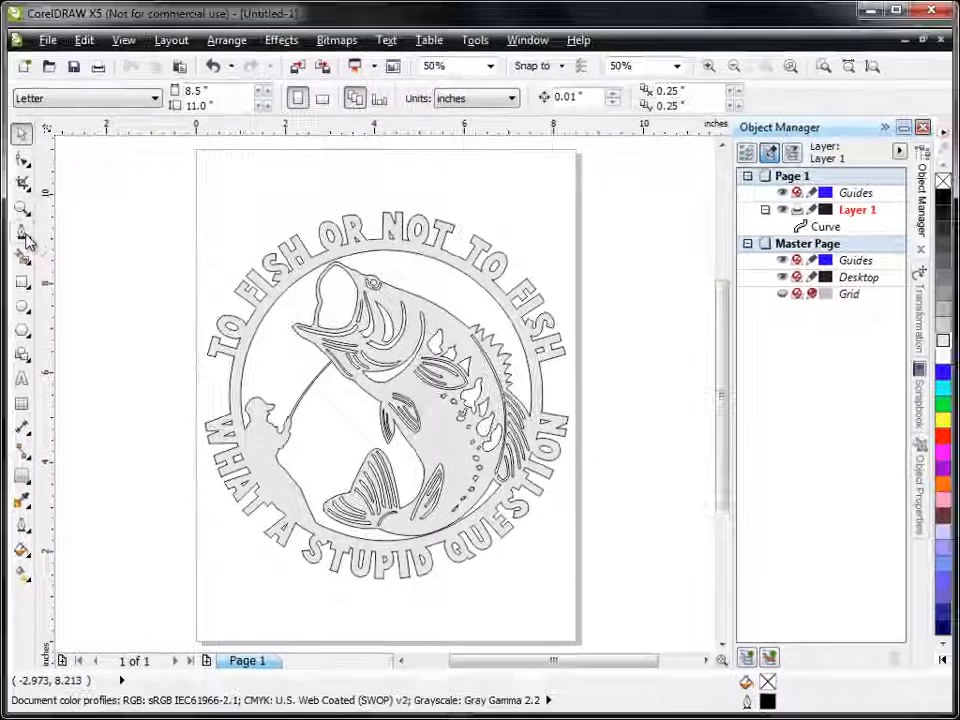
# Step: Draw a wavy Freehand curve about 11.5 by 2.3 inches across the upper part of the sign, and delete it
pyautogui.click(24, 236)
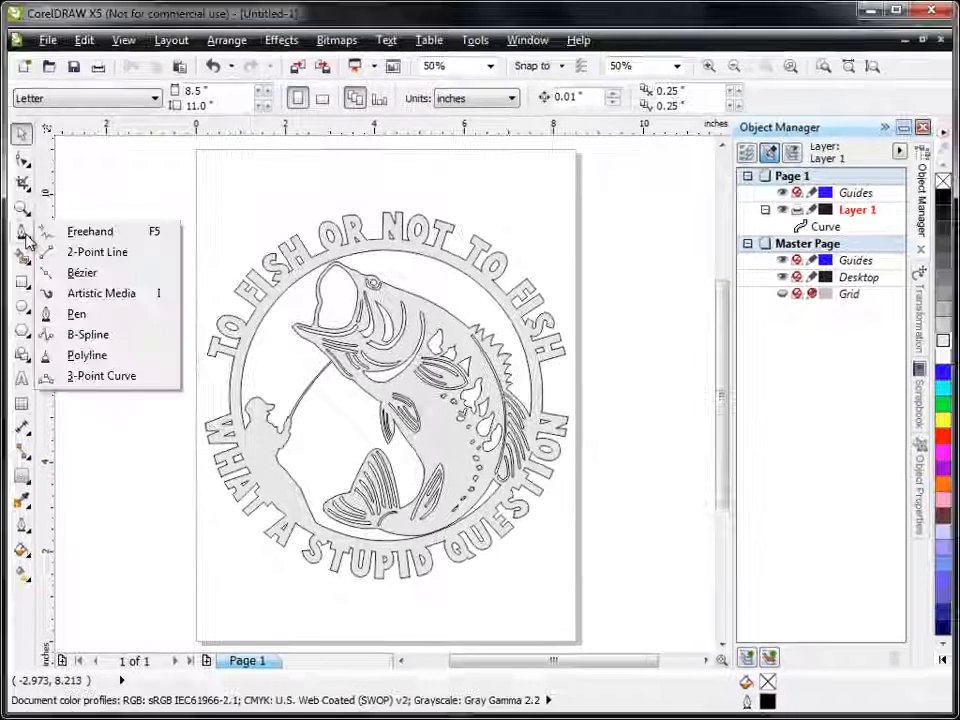
pyautogui.moveTo(24, 210)
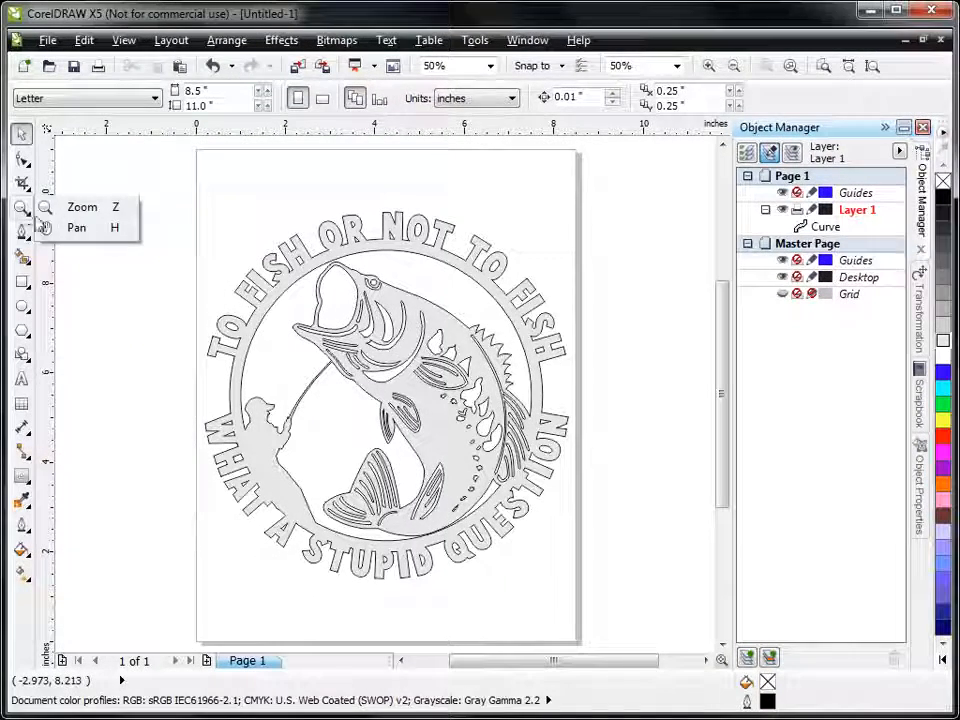
pyautogui.moveTo(23, 236)
pyautogui.click(75, 238)
pyautogui.moveTo(71, 252)
pyautogui.mouseDown()
pyautogui.moveTo(148, 200)
pyautogui.moveTo(259, 246)
pyautogui.moveTo(423, 291)
pyautogui.moveTo(569, 218)
pyautogui.moveTo(585, 188)
pyautogui.mouseUp()
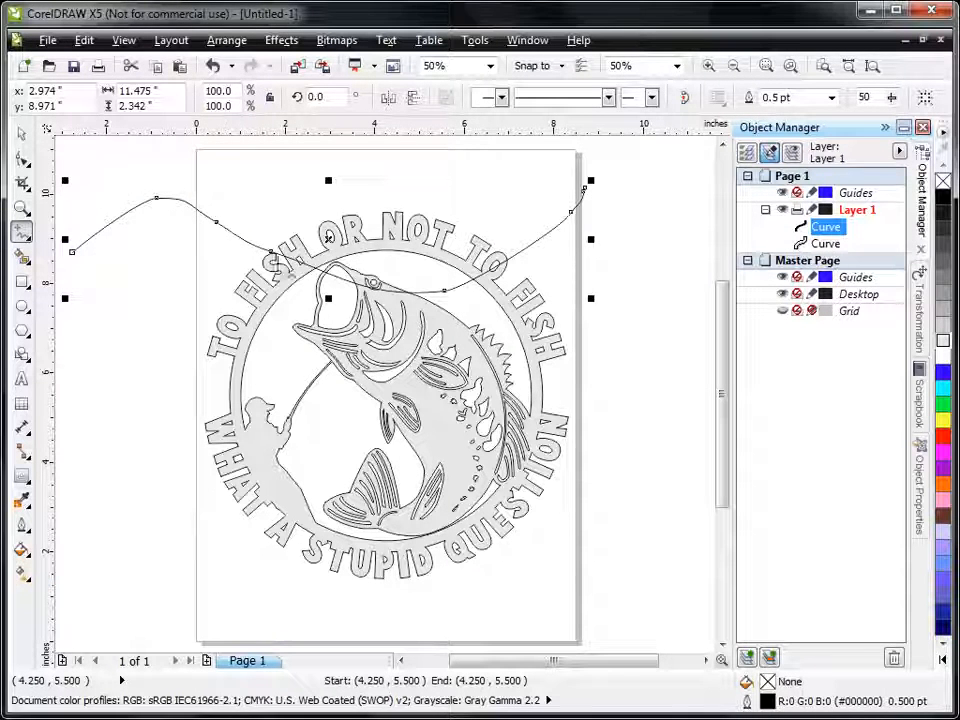
pyautogui.press('Delete')
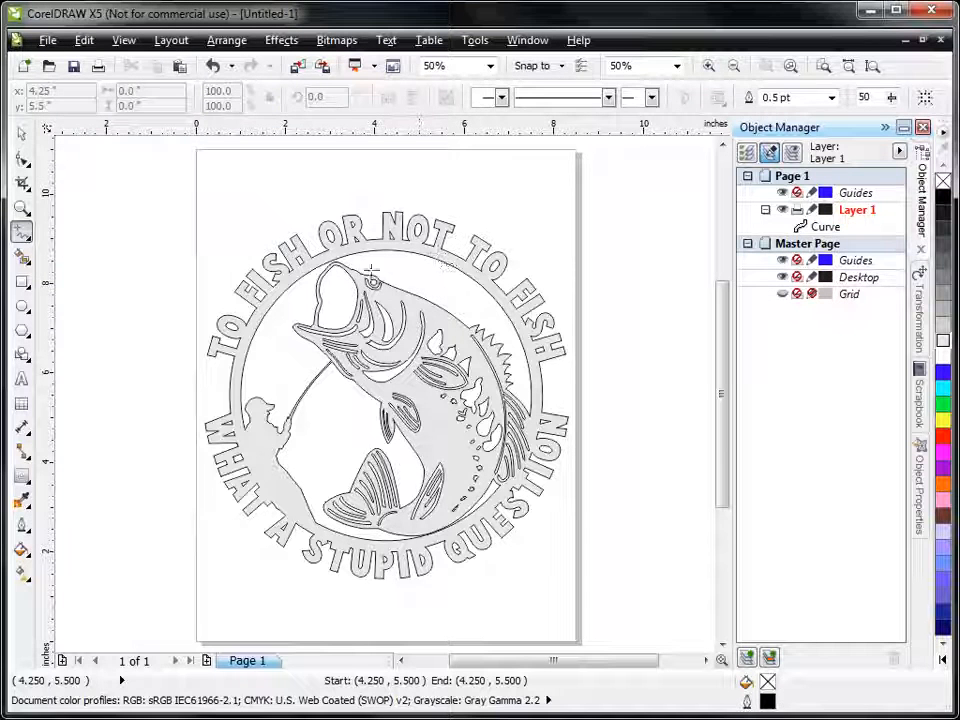
pyautogui.click(21, 133)
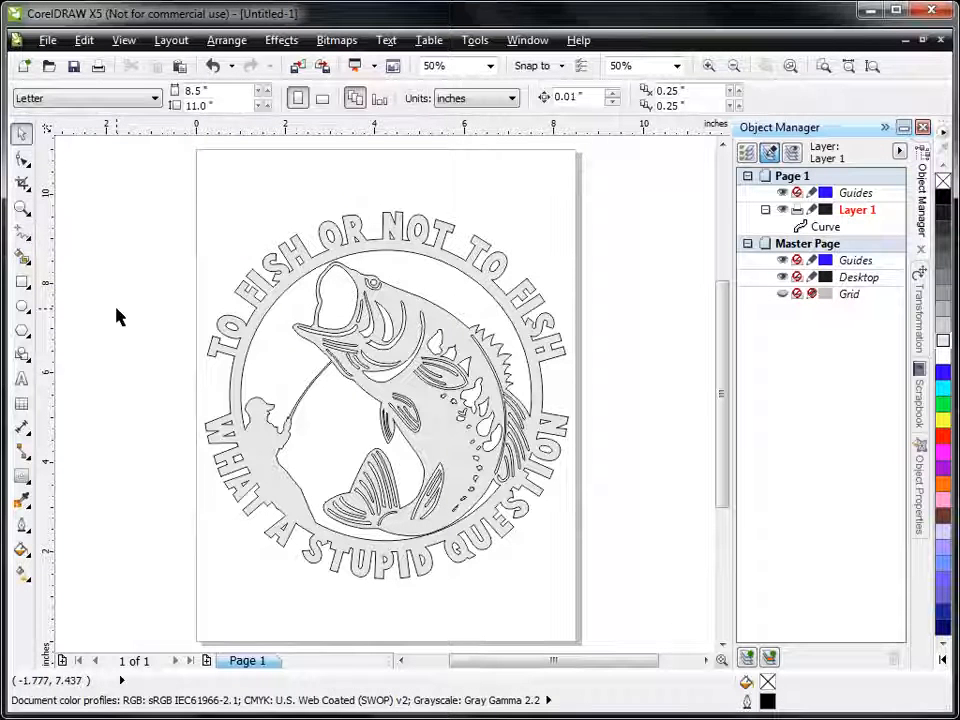